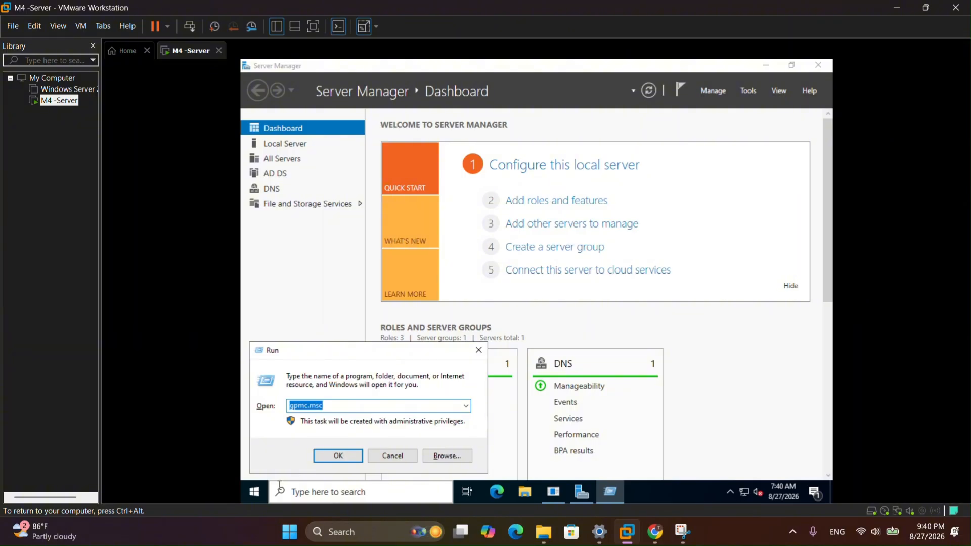
- Launch a blank Microsoft Management Console by running mmc
type("mmc")
key("Return")
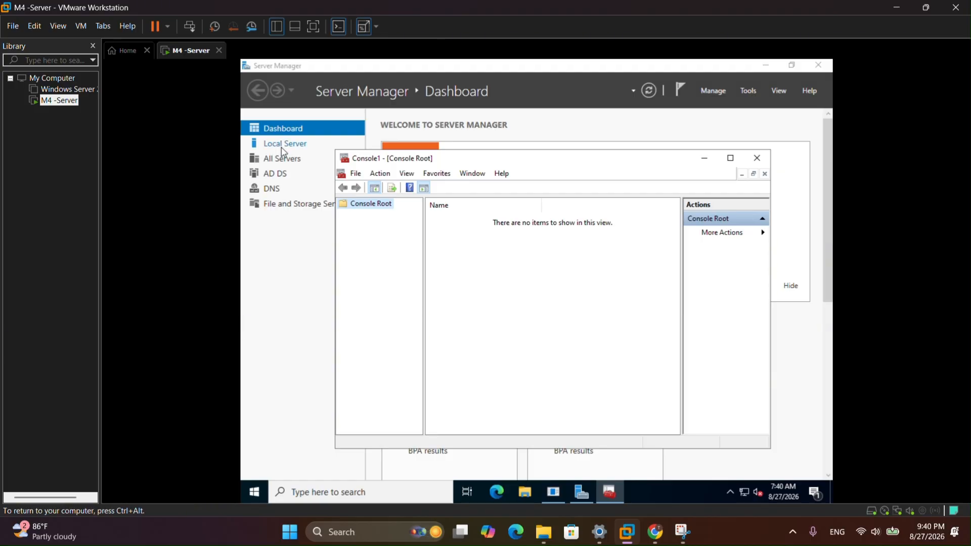
- Add the Active Directory Users and Computers snap-in to Console1
left_click(356, 174)
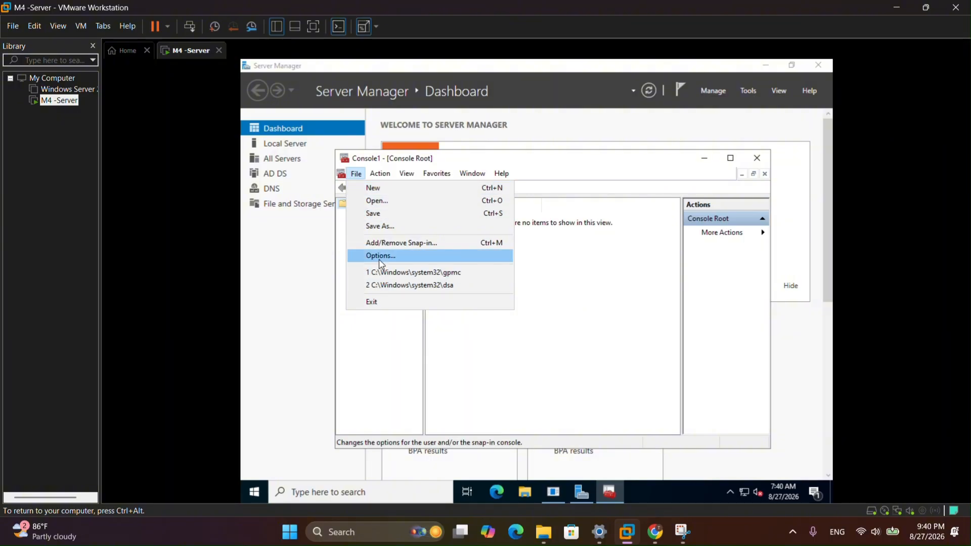
left_click(387, 244)
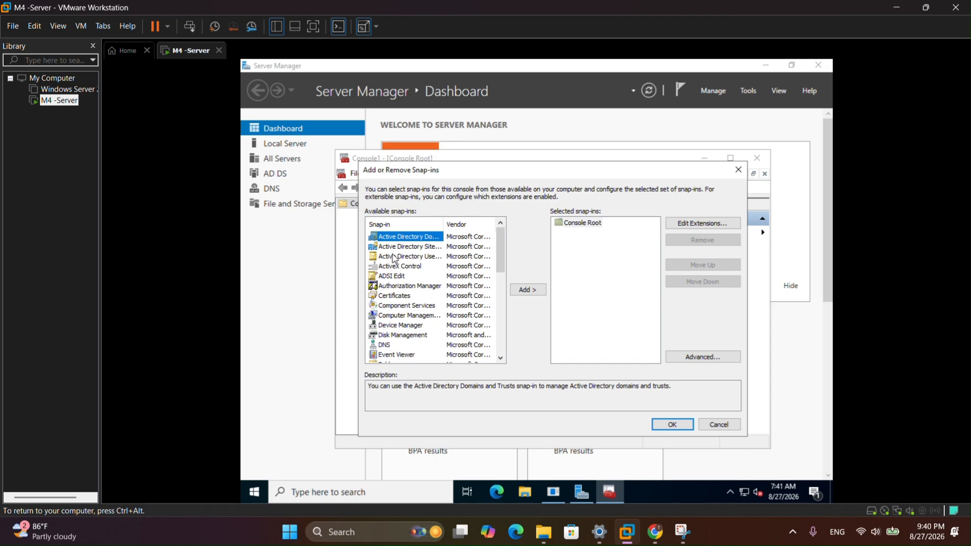
left_click(430, 256)
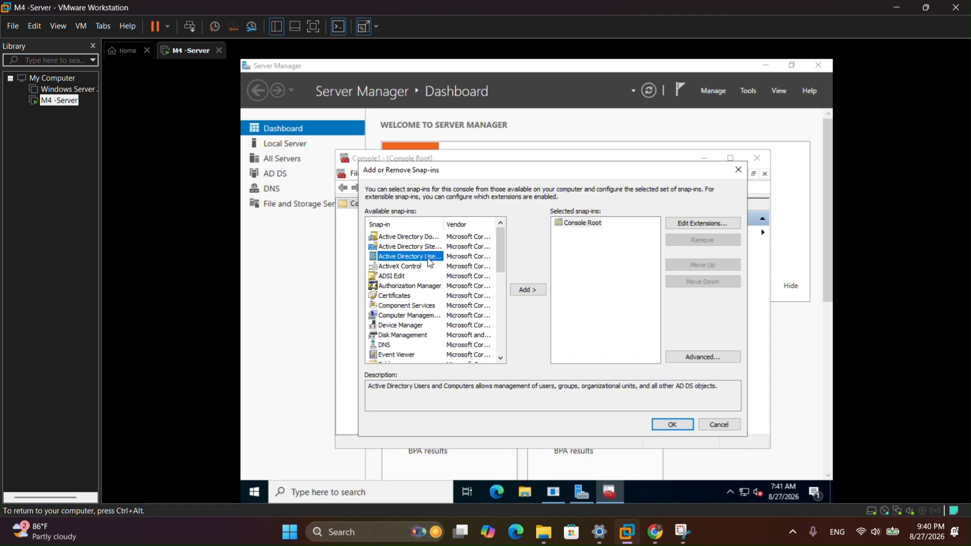
left_click(526, 289)
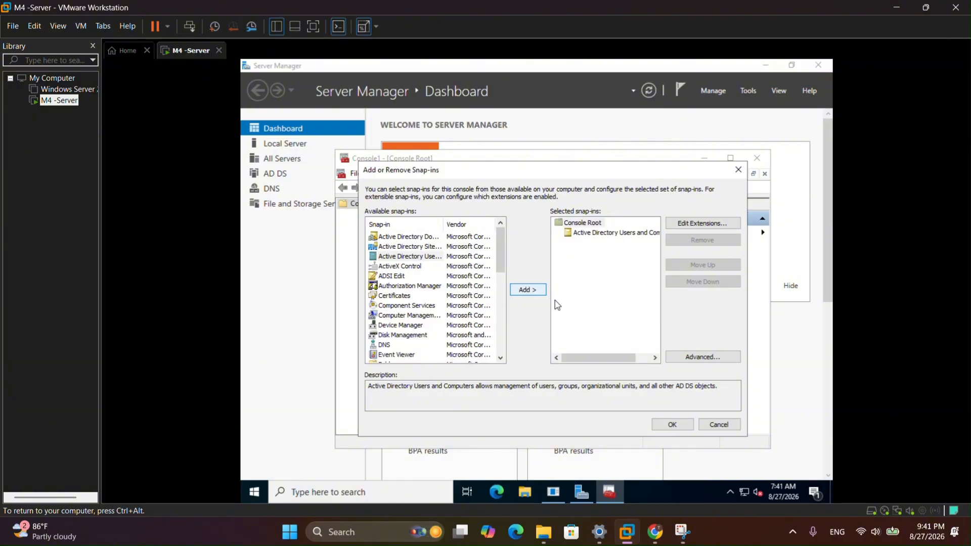
left_click(673, 425)
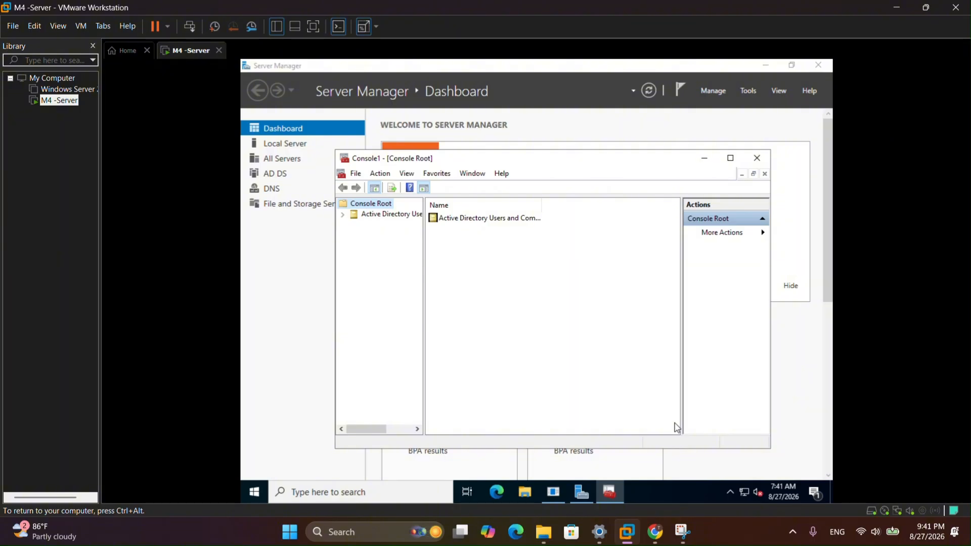
- Save the console to the Desktop with the file name MMC
left_click(356, 174)
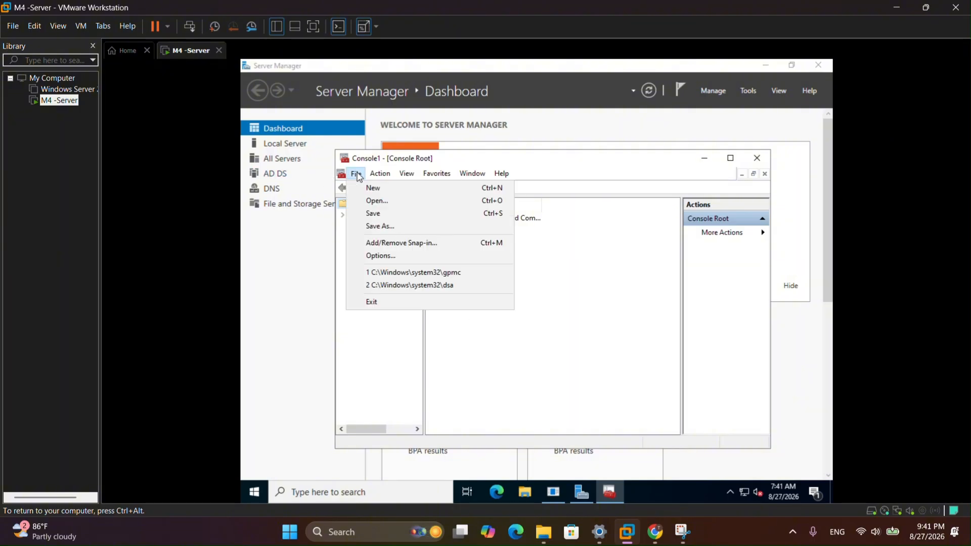
left_click(381, 227)
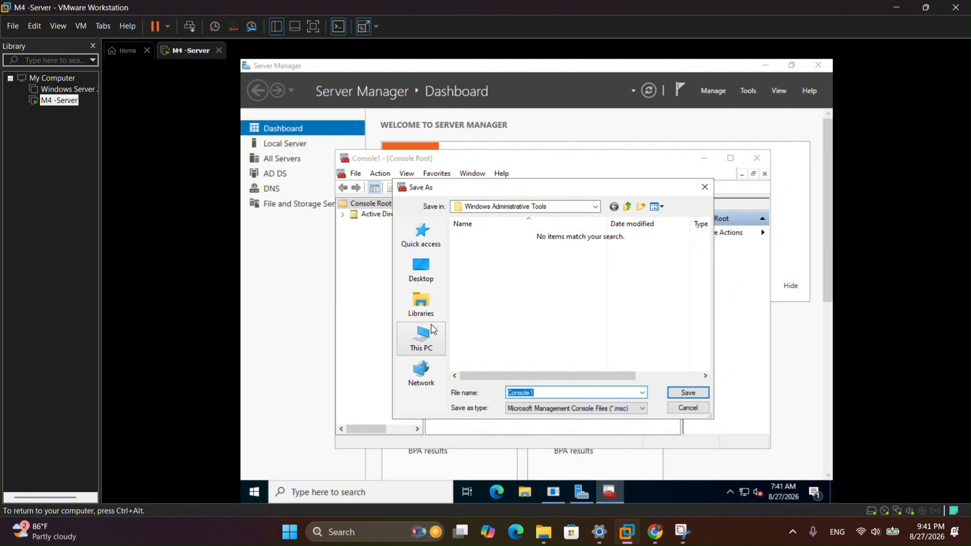
left_click(421, 268)
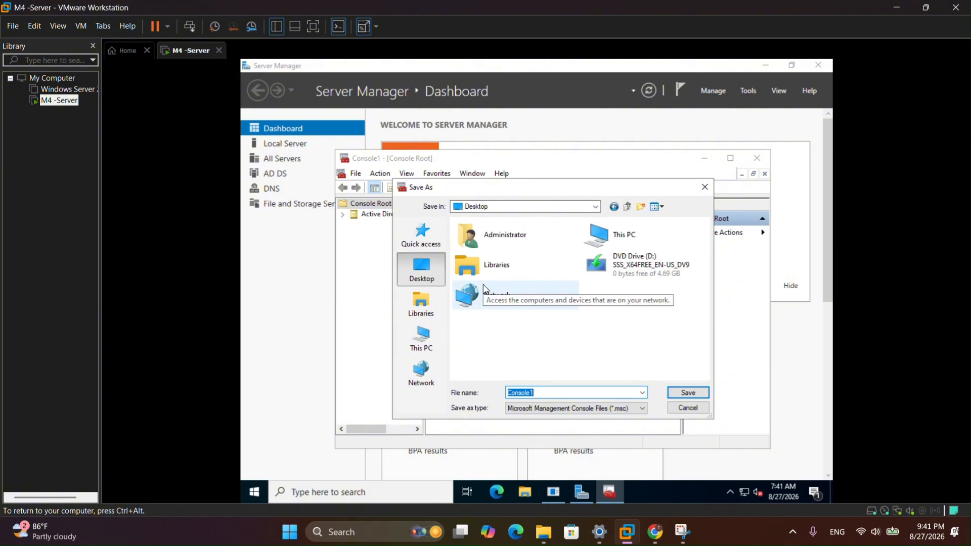
left_click(623, 244)
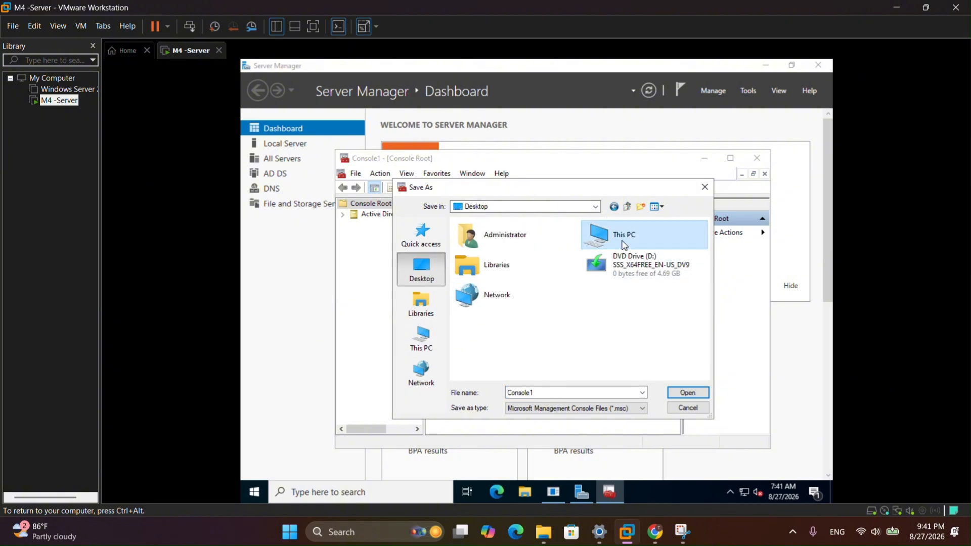
left_click(544, 394)
left_click_drag(544, 393, 508, 394)
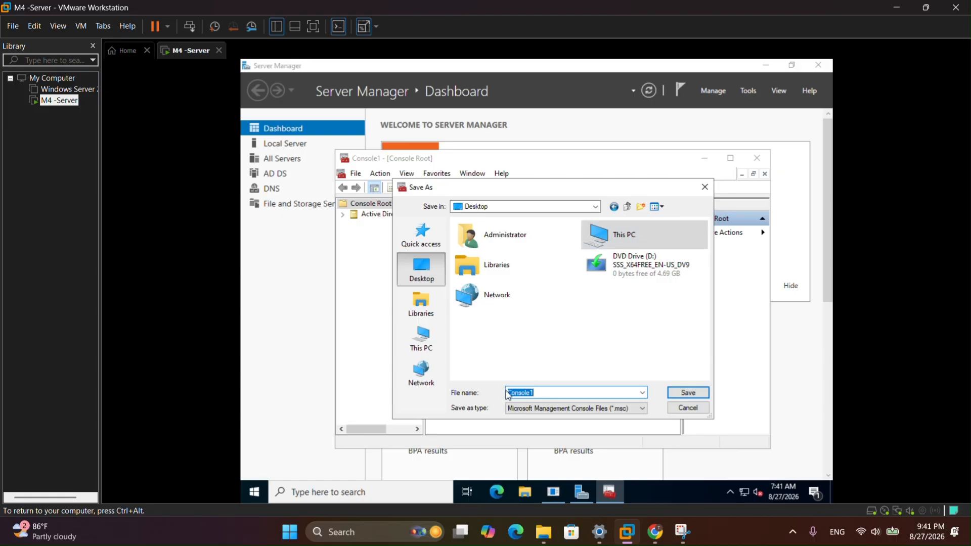
type("MMC")
left_click(695, 391)
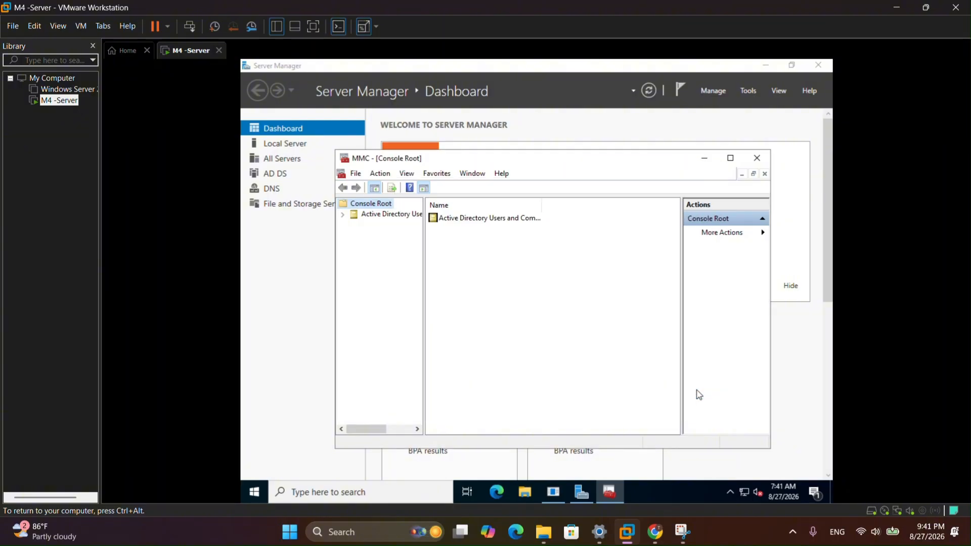
- Reveal the desktop, dismiss Shutdown Event Tracker, and reopen the saved MMC console
left_click(766, 65)
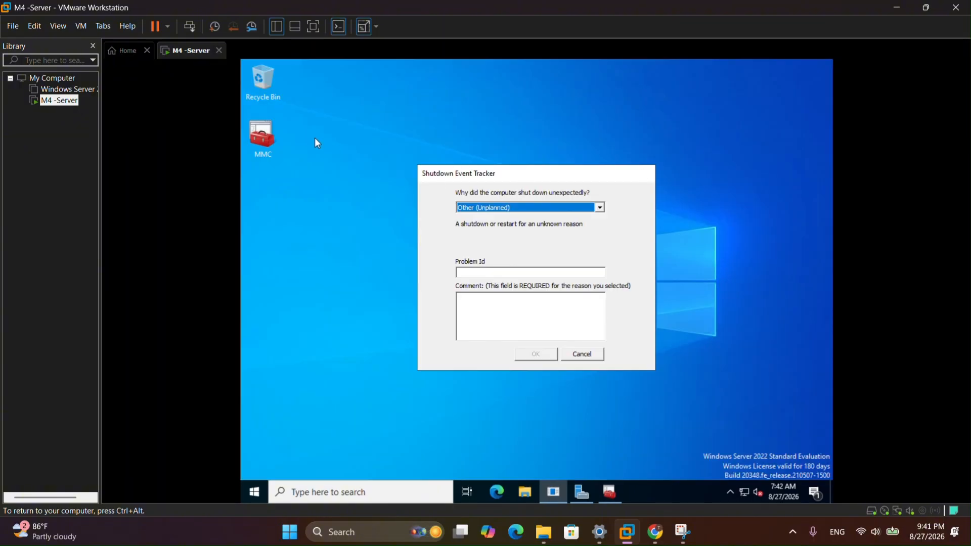
left_click(704, 158)
left_click(582, 355)
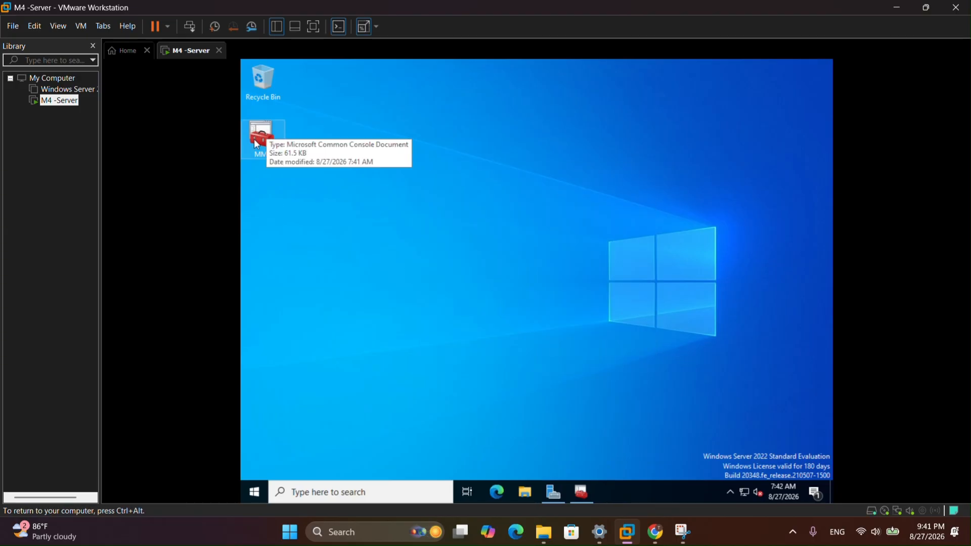
left_click_drag(255, 139, 425, 202)
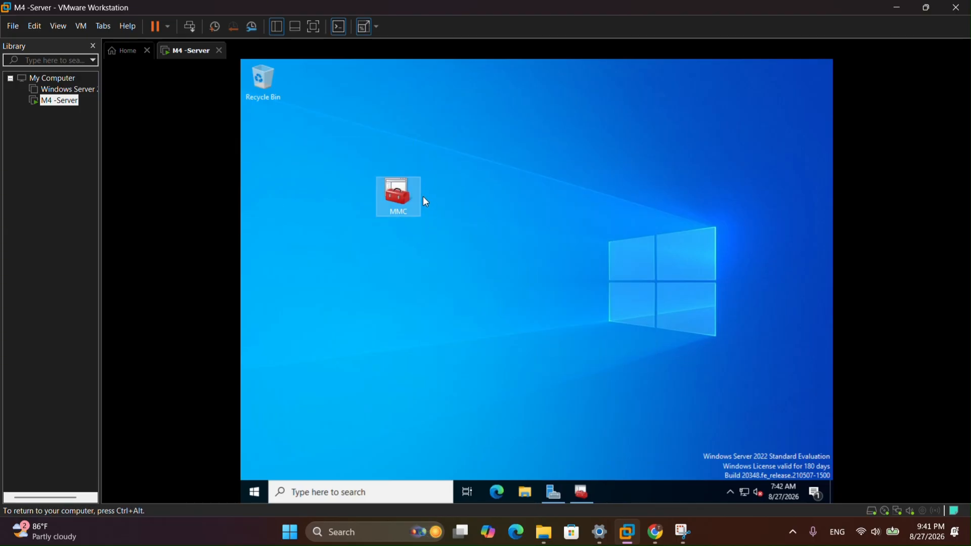
double_click(397, 192)
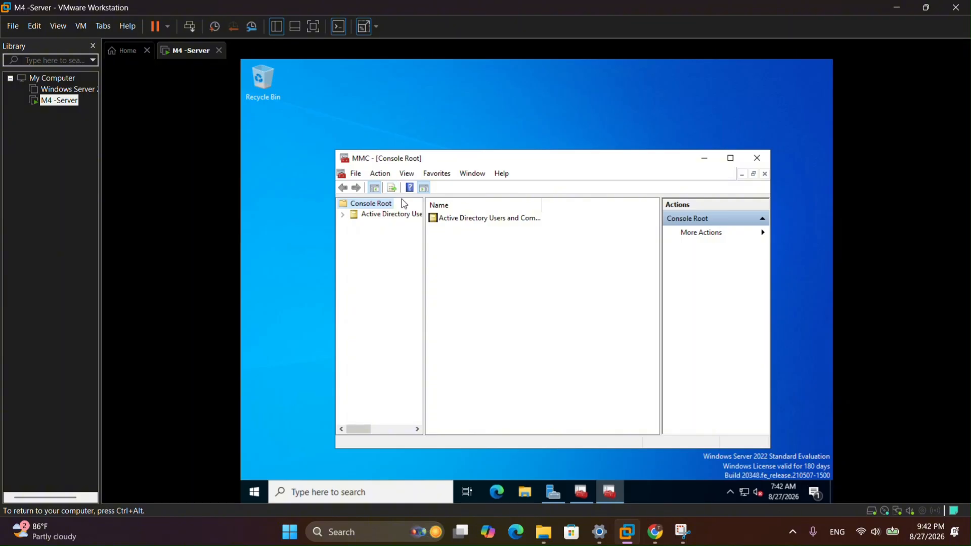
- Browse to M4.local > Accounting > Staff to list its users
left_click(343, 215)
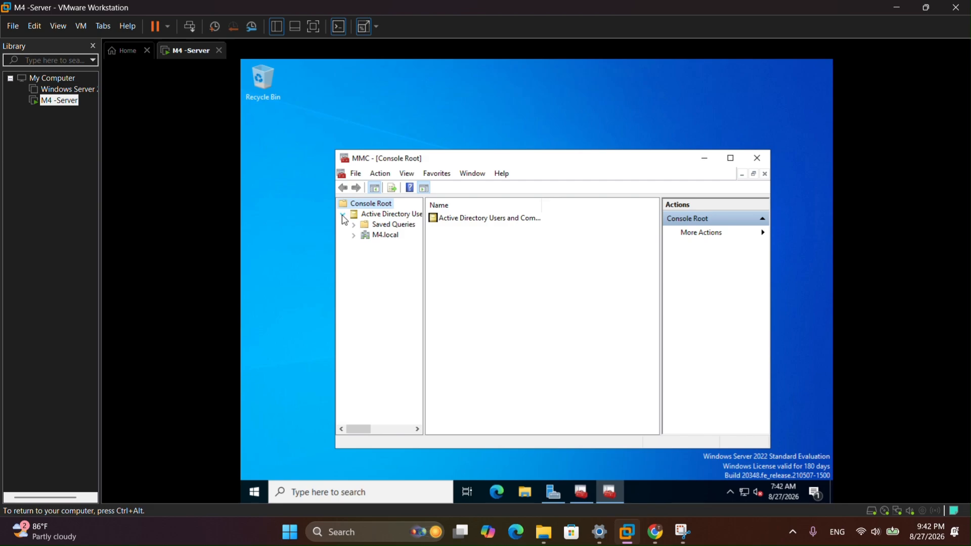
left_click(378, 237)
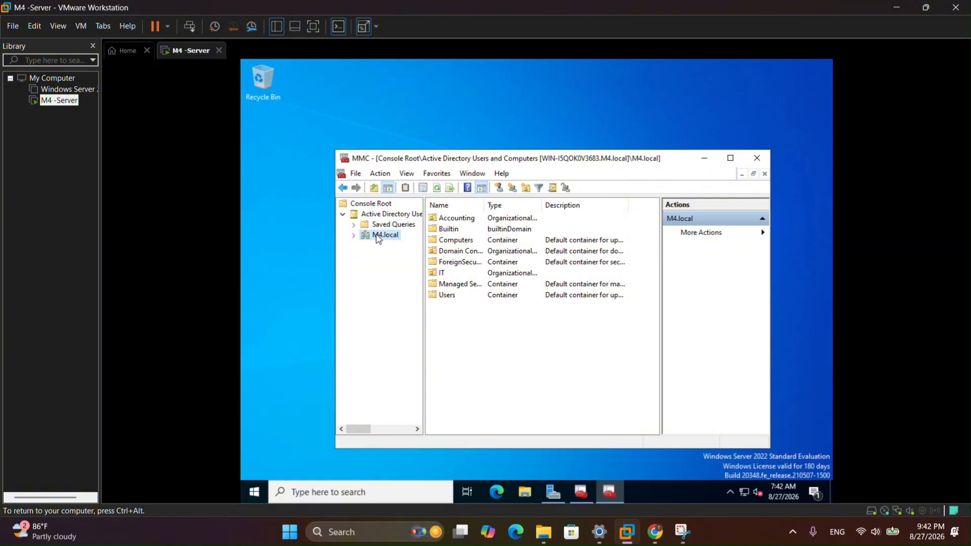
left_click(468, 221)
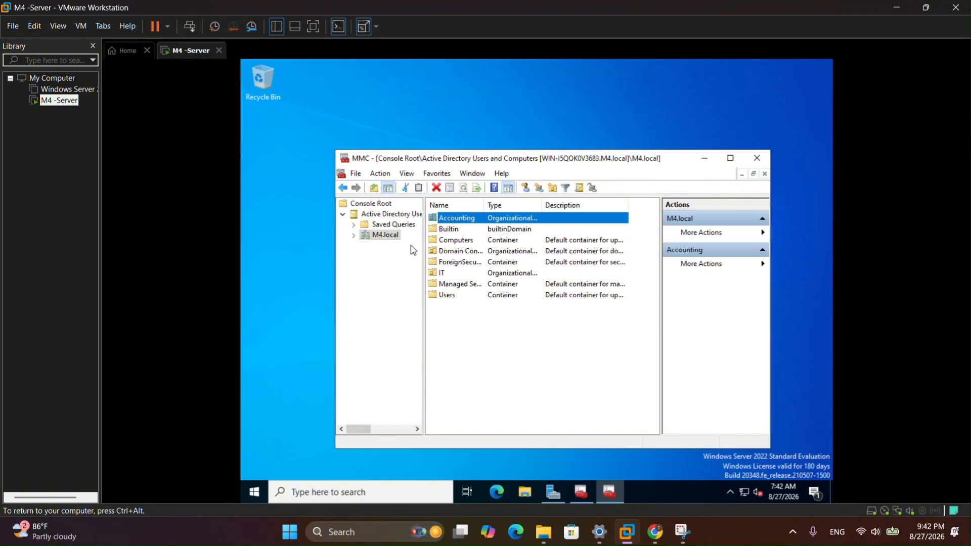
left_click(354, 235)
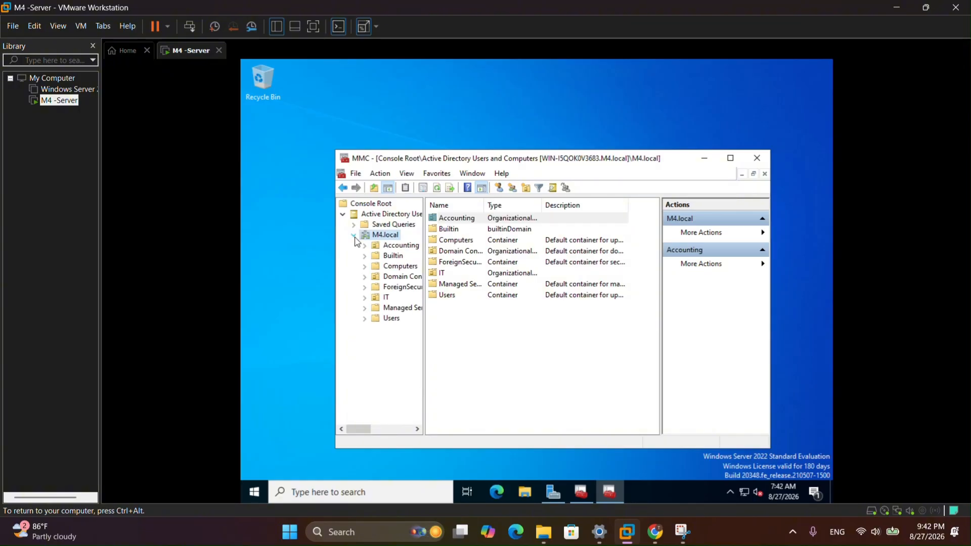
left_click(400, 246)
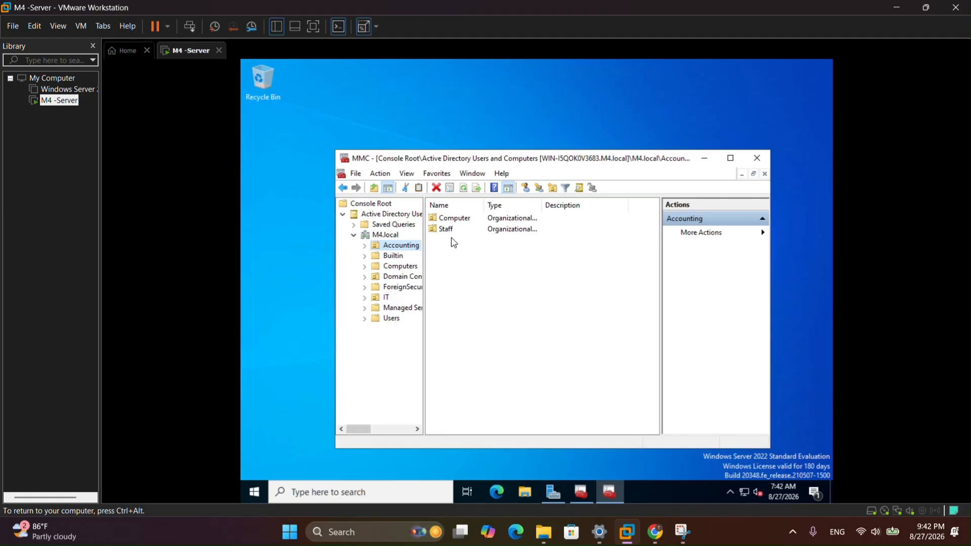
left_click(449, 230)
left_click(450, 234)
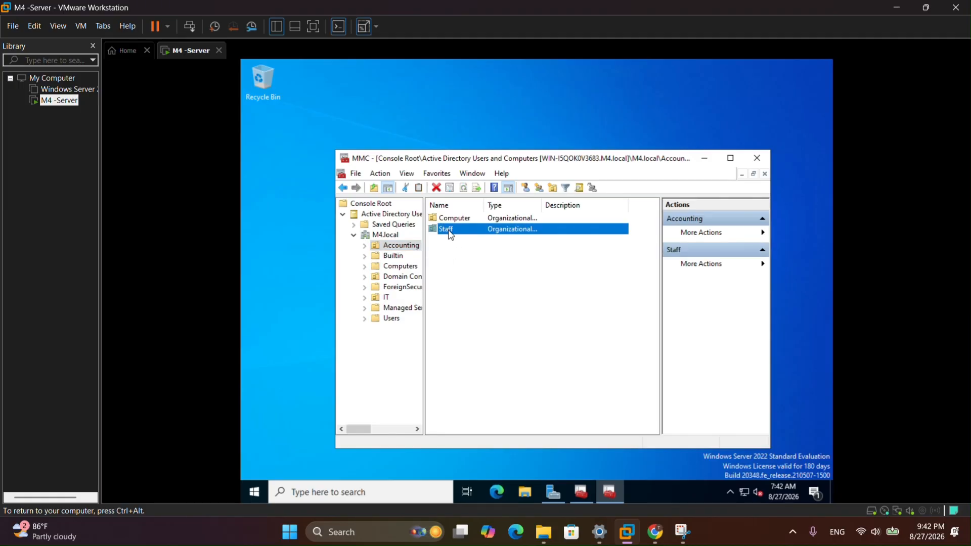
double_click(450, 233)
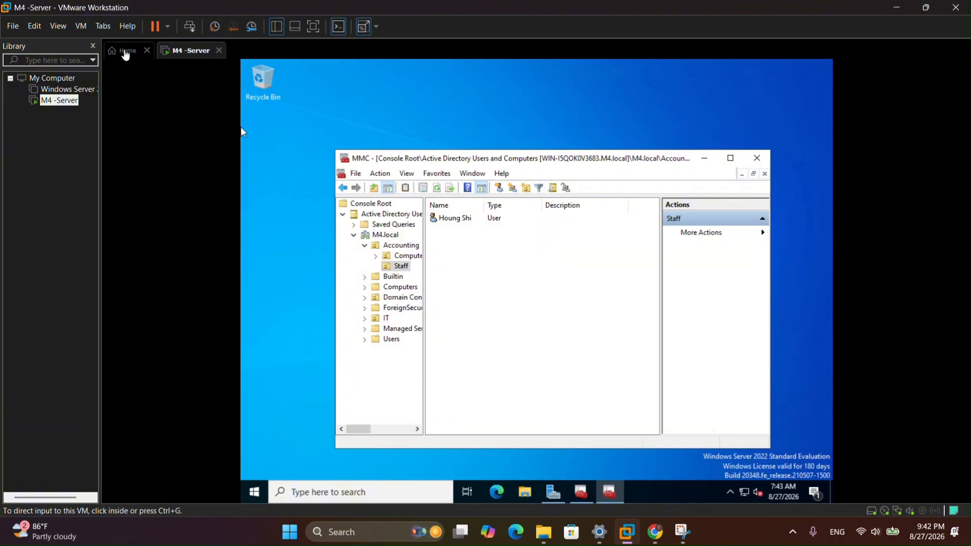
left_click(704, 158)
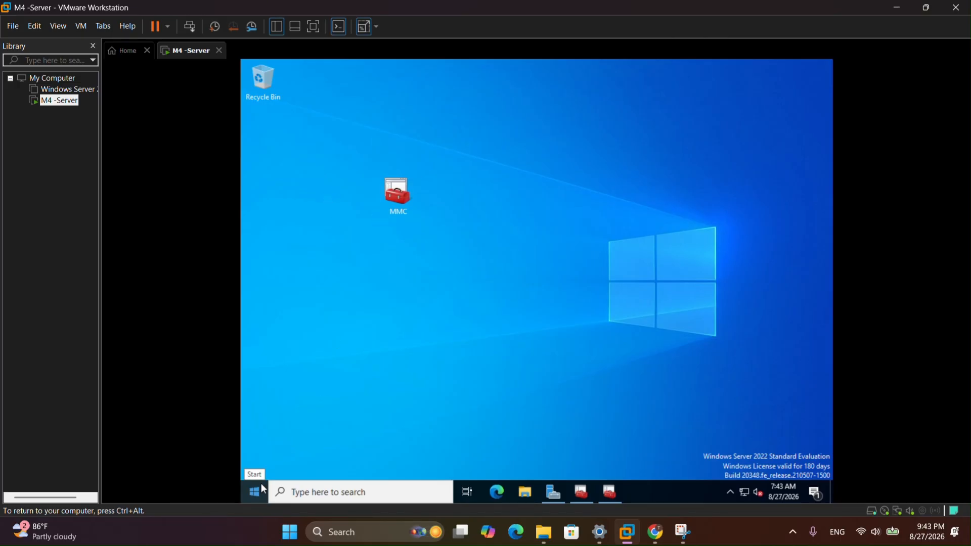
- Launch Active Directory Users and Computers from Windows Administrative Tools, closing Domains and Trusts
left_click(554, 483)
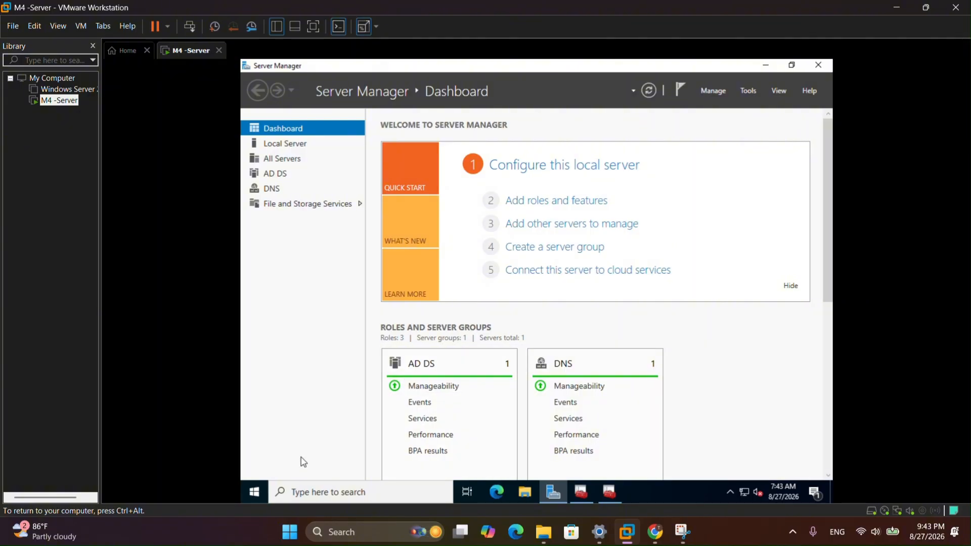
left_click(255, 492)
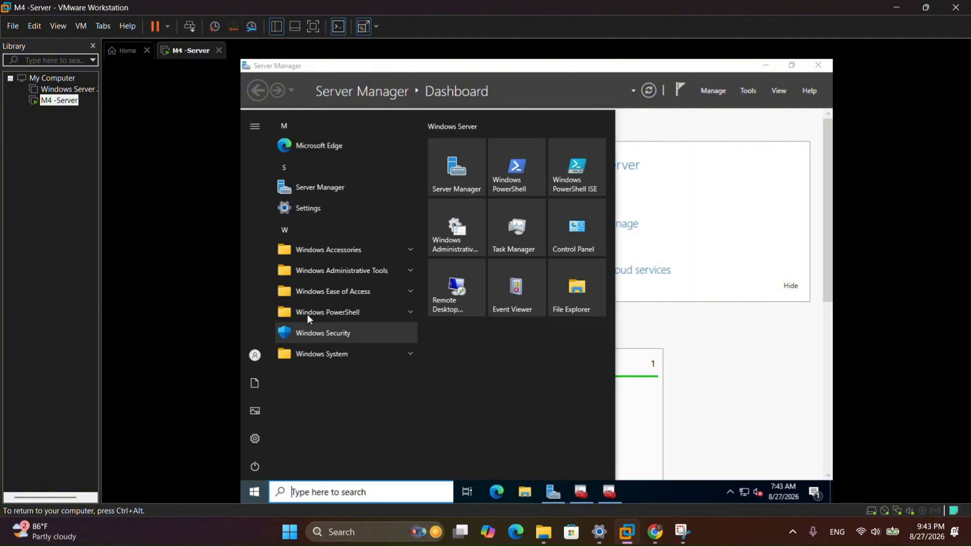
left_click(335, 274)
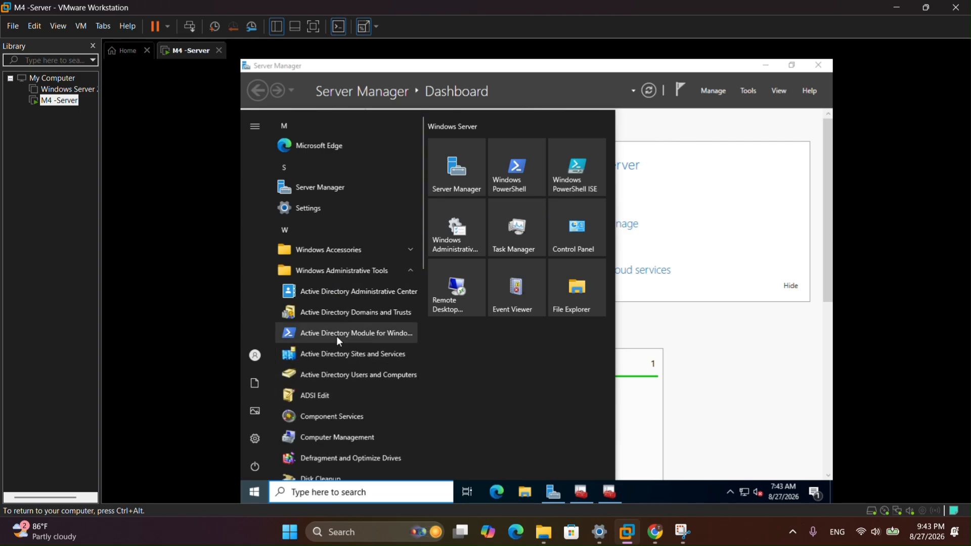
left_click(340, 313)
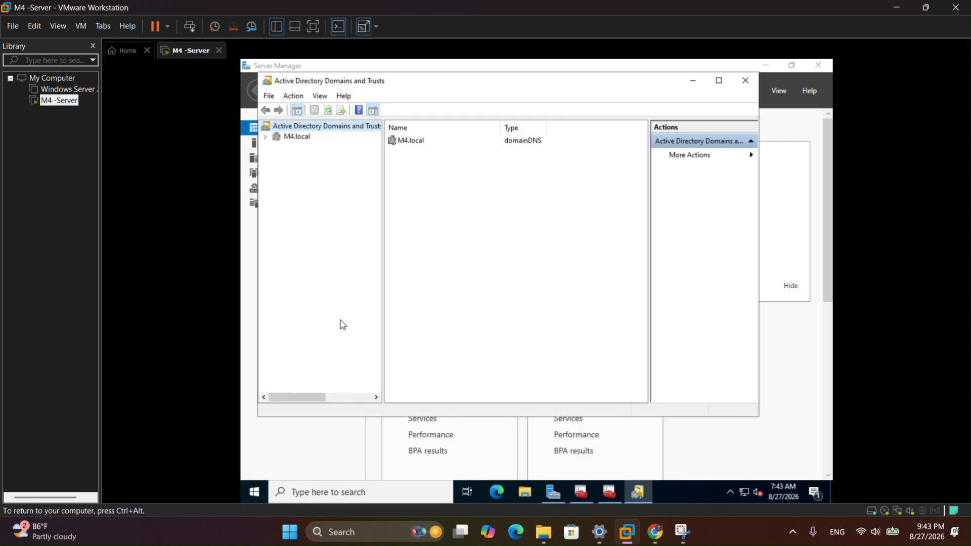
left_click(745, 80)
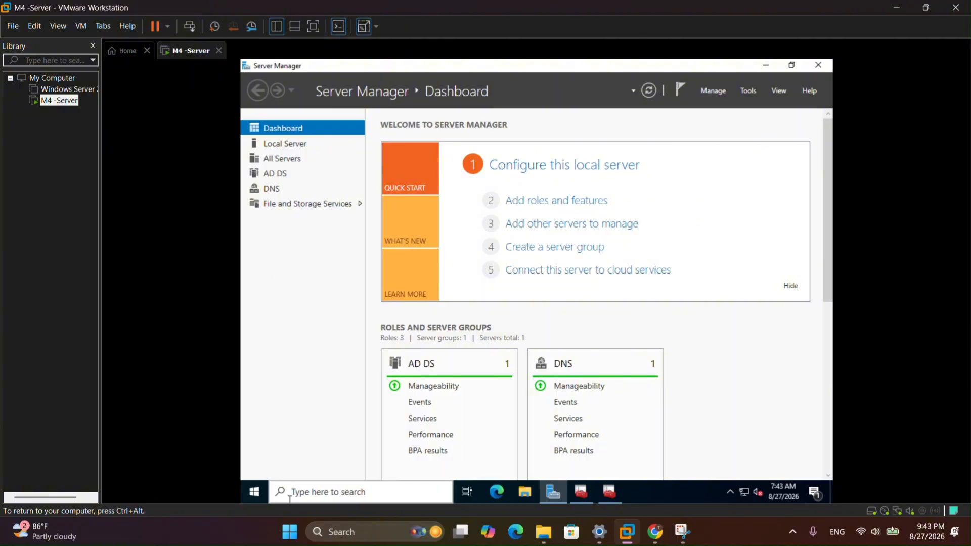
left_click(254, 492)
left_click(334, 270)
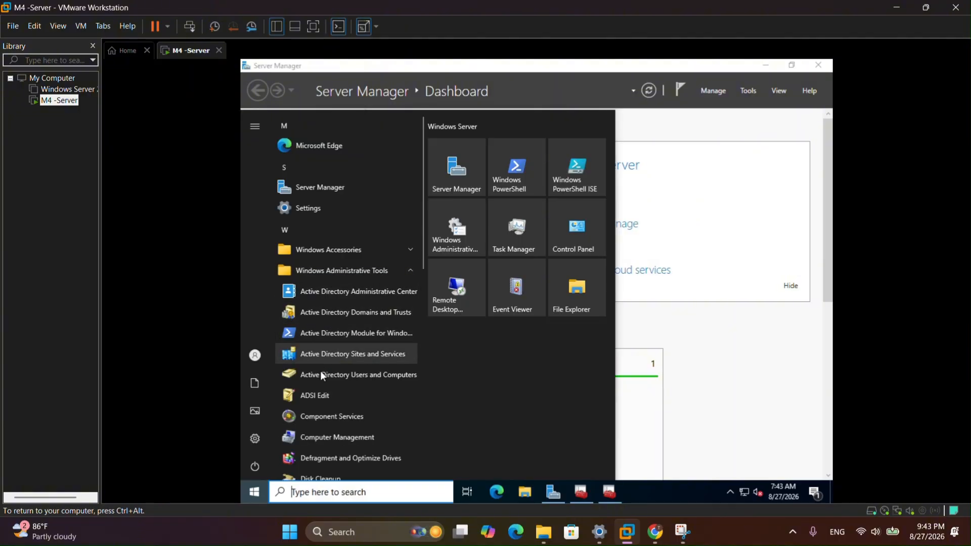
left_click(320, 375)
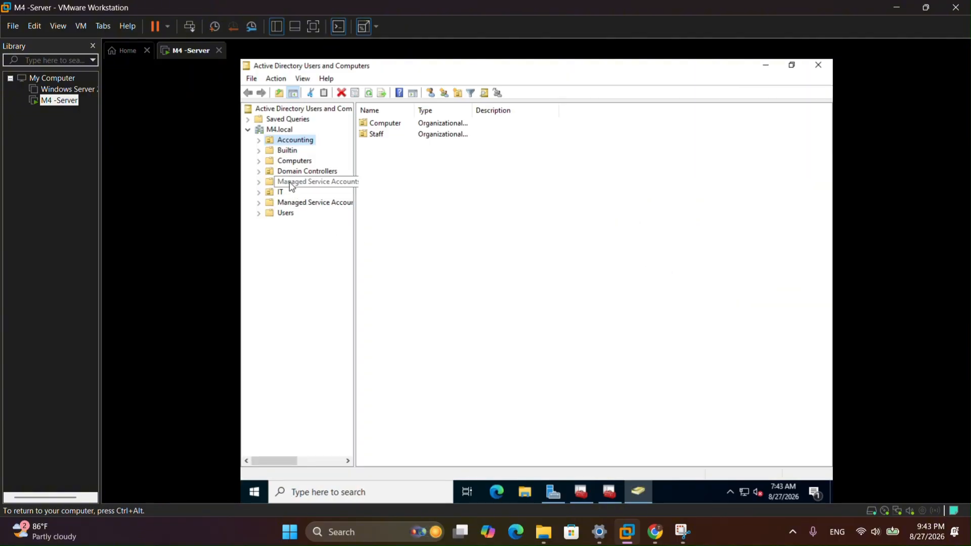
- Start a new user in Staff, entering the user's first name, last name and logon name
double_click(377, 135)
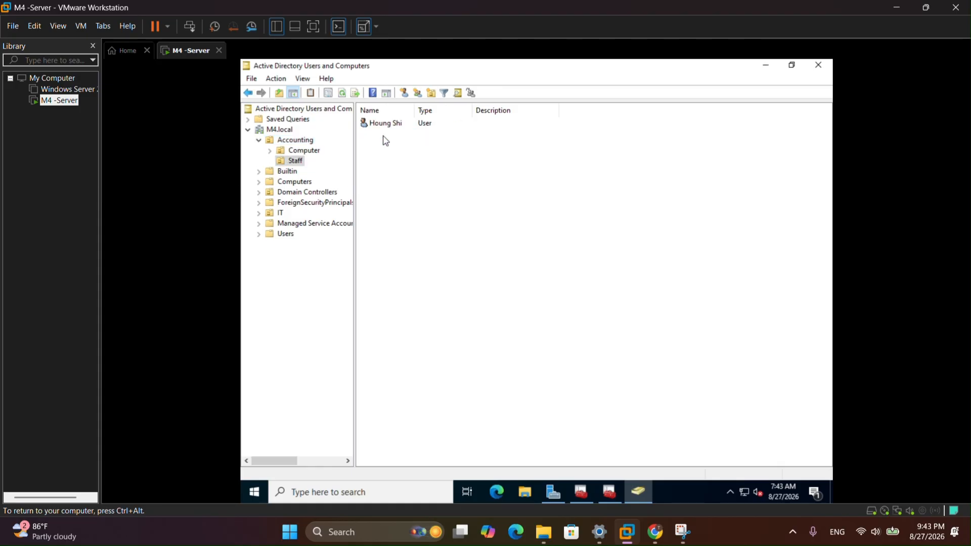
right_click(402, 158)
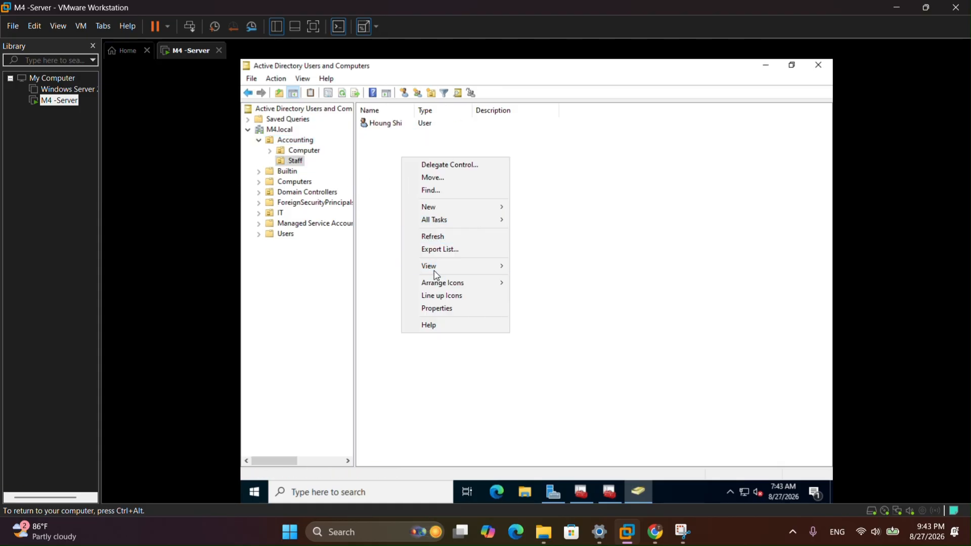
mouse_move(435, 210)
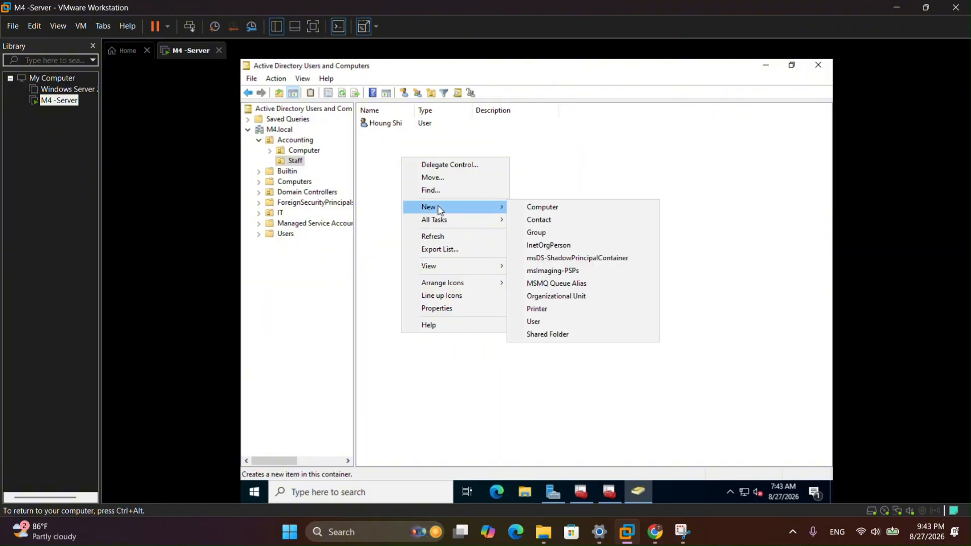
left_click(534, 321)
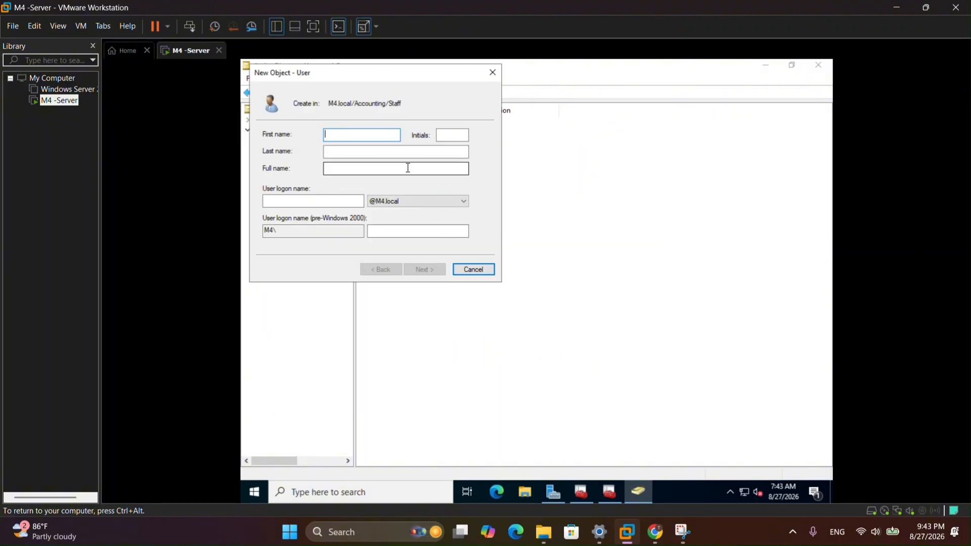
type("My")
left_click(463, 152)
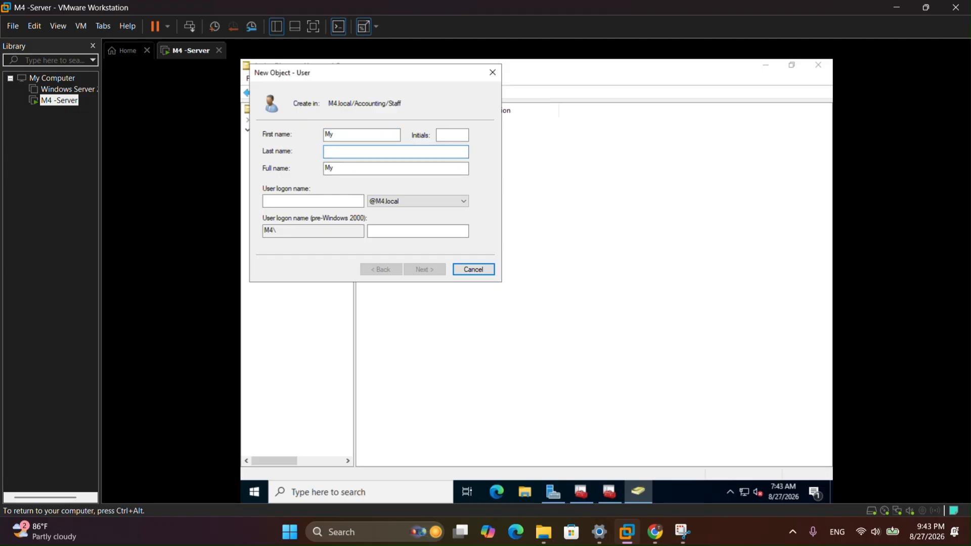
type("Asa")
left_click(360, 200)
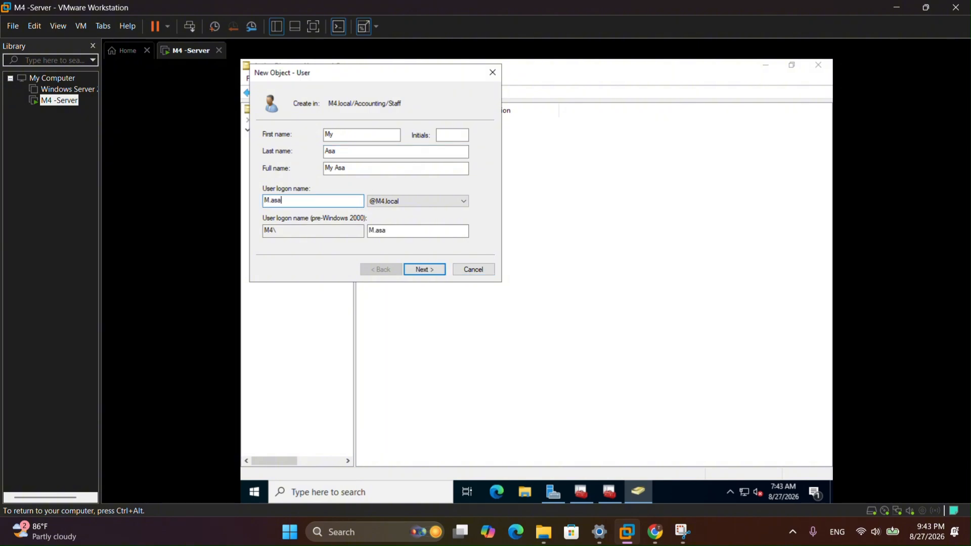
left_click(422, 269)
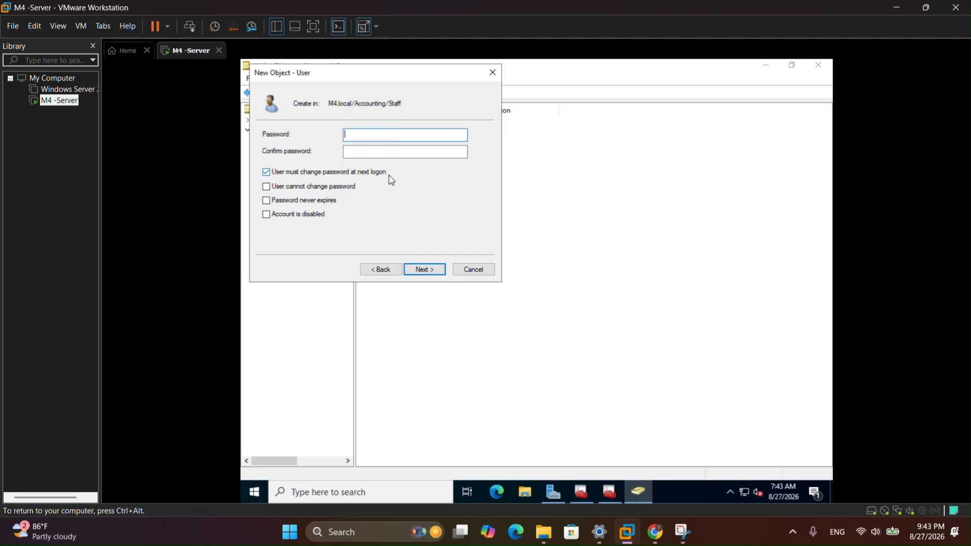
- Enter and confirm the account password and finish creating the user
type("Passwo")
left_click(364, 152)
type("Pass")
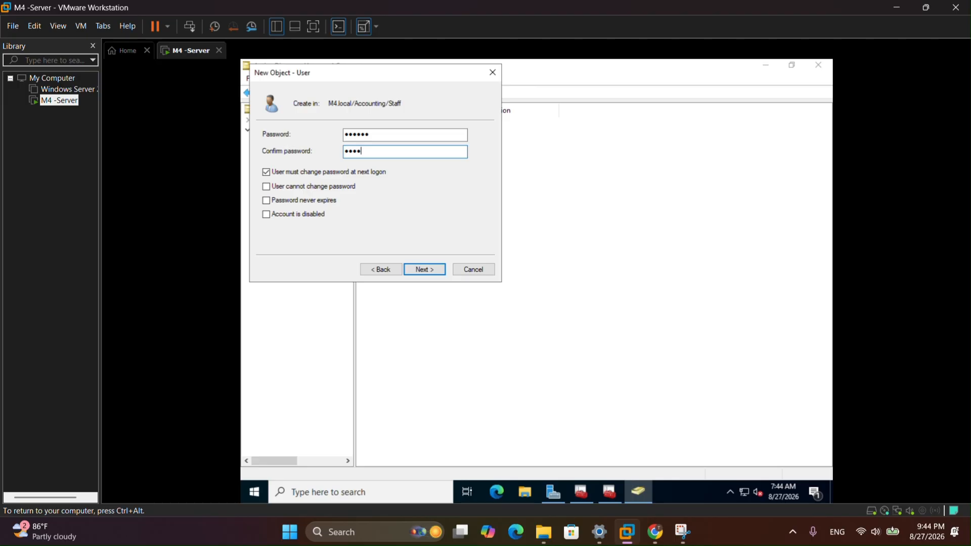
type("123")
left_click(380, 137)
type("3")
key("Return")
key("Return")
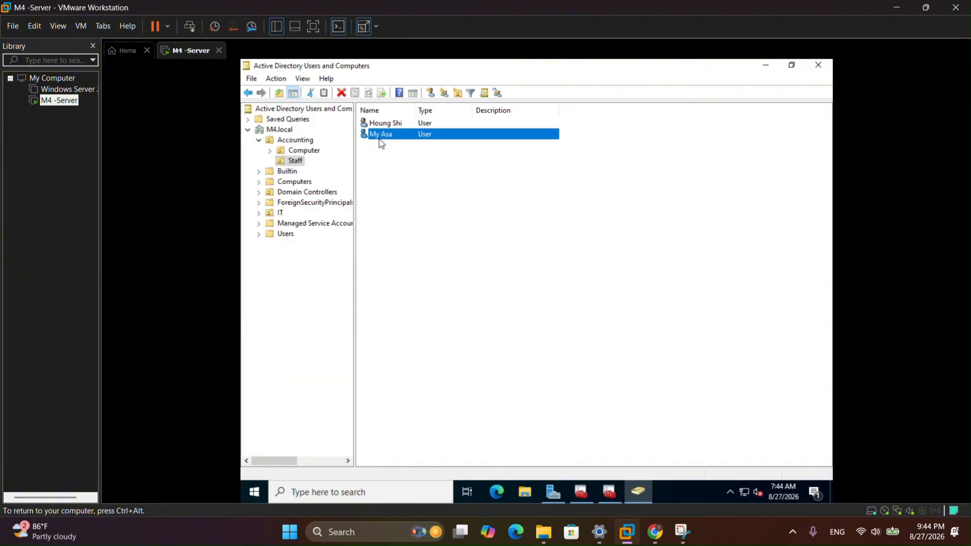
left_click(388, 151)
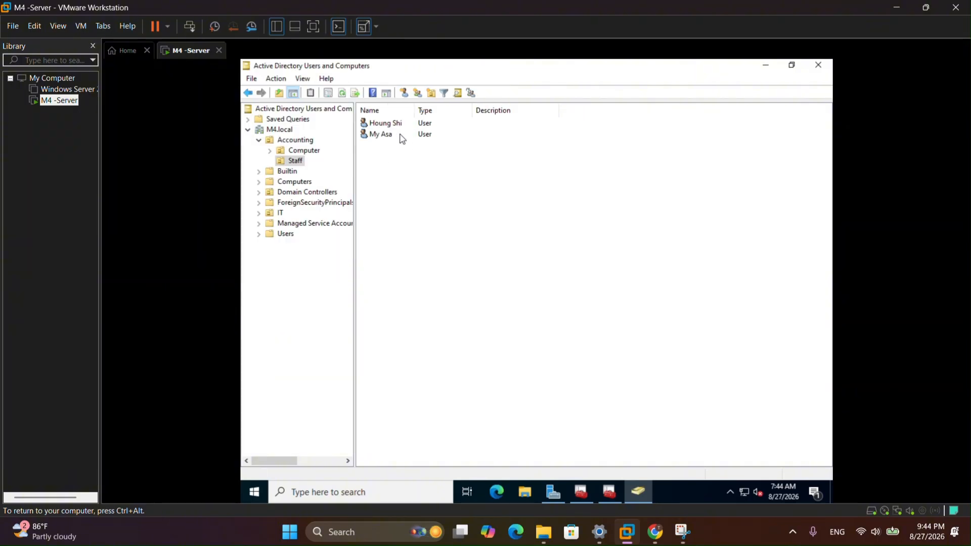
- Close ADUC, both MMC consoles without saving settings, and Server Manager
left_click(818, 65)
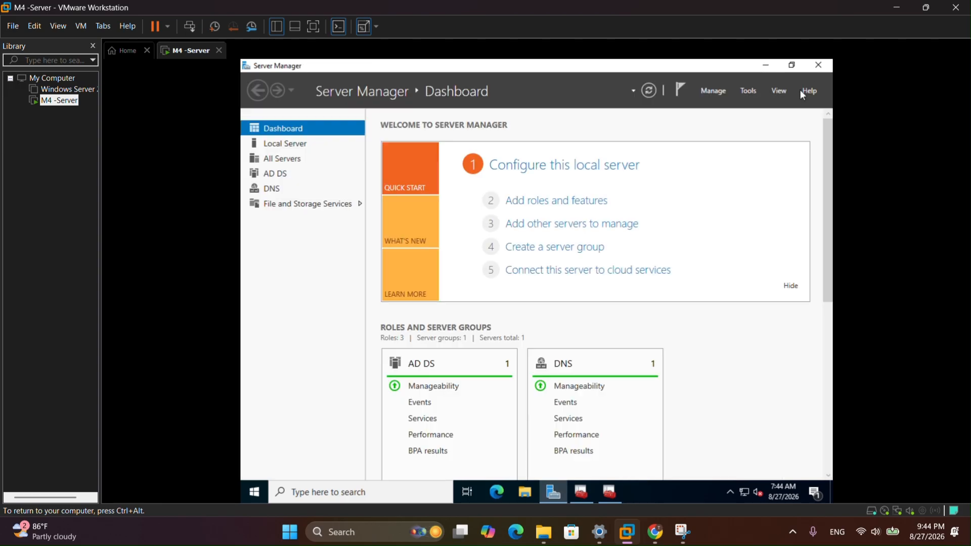
left_click(592, 495)
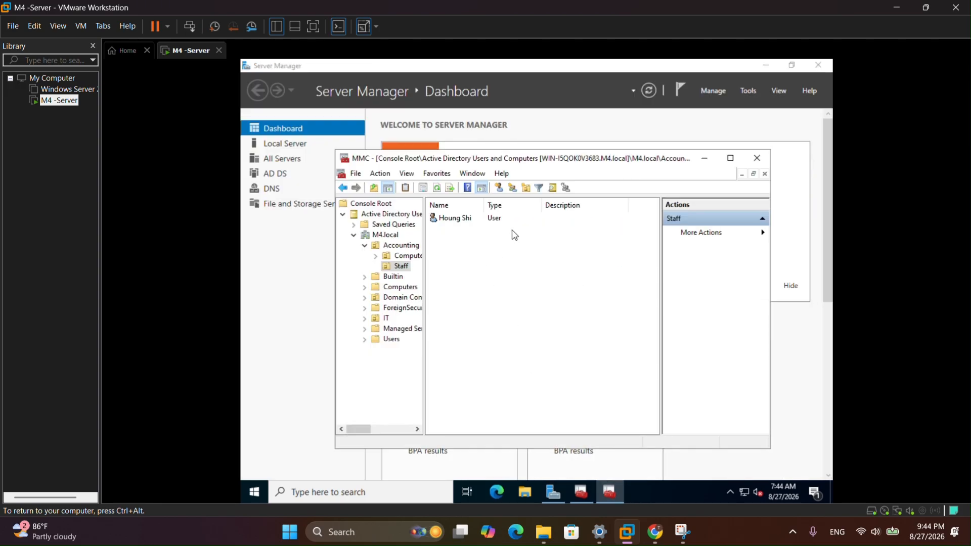
left_click(758, 160)
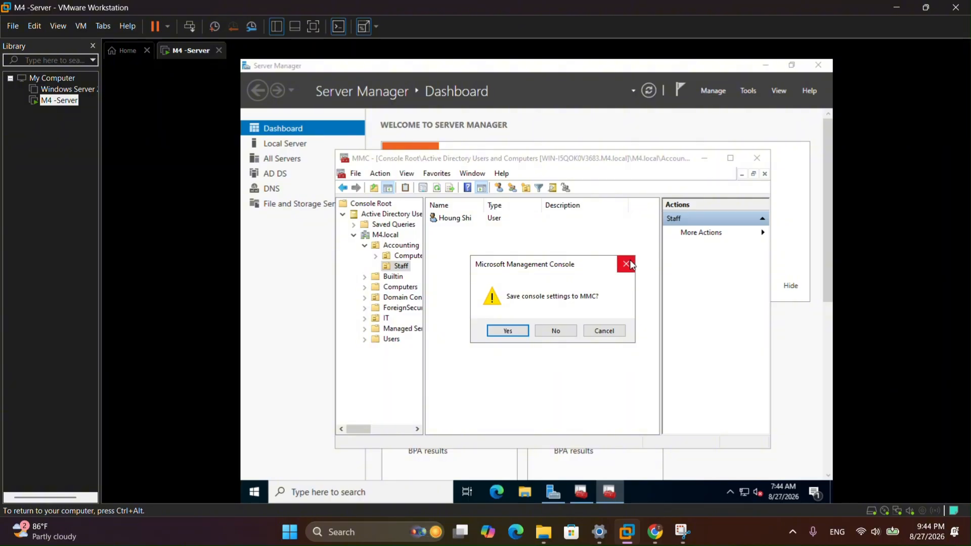
left_click(573, 332)
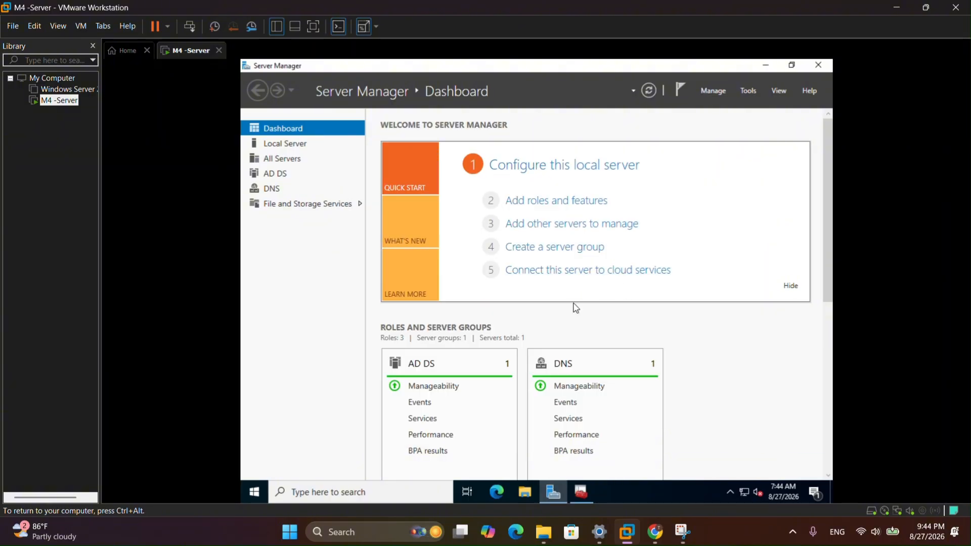
left_click(581, 492)
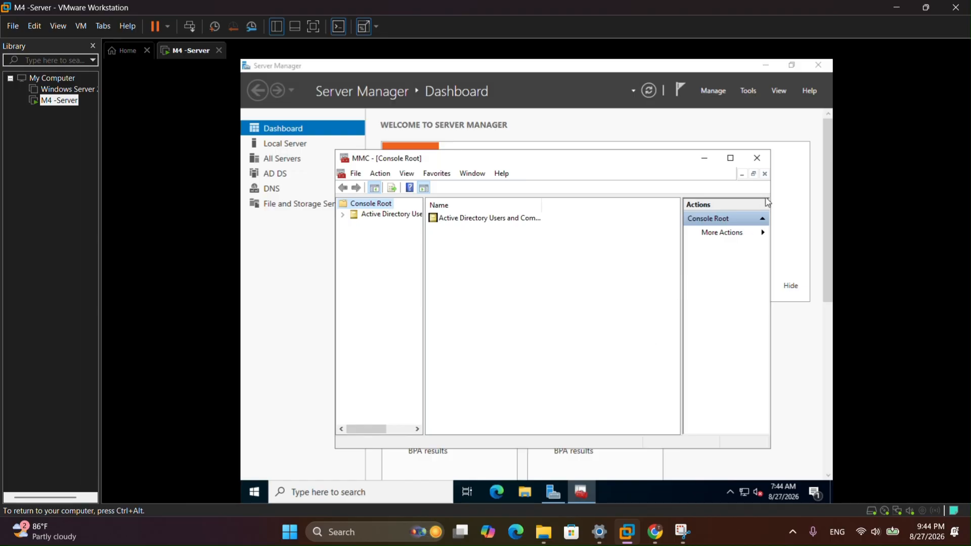
left_click(756, 157)
left_click(818, 65)
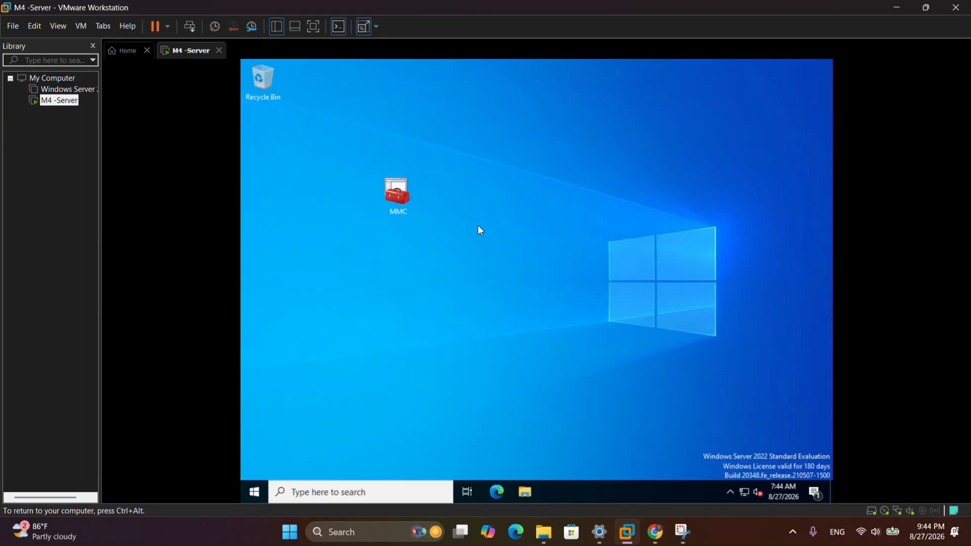
- Reopen the desktop MMC console and expand M4.local > Accounting > Staff to see both users
double_click(394, 198)
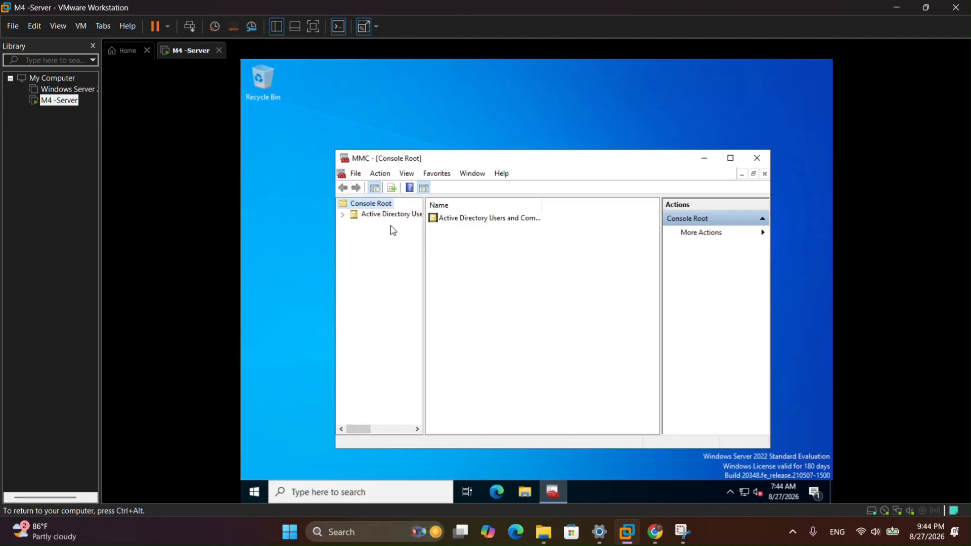
left_click(342, 213)
left_click(385, 234)
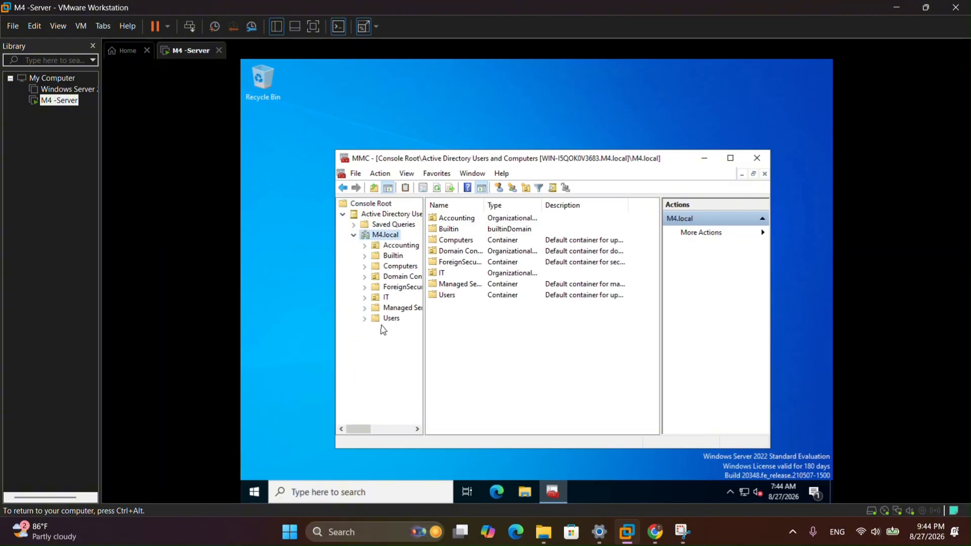
left_click(397, 245)
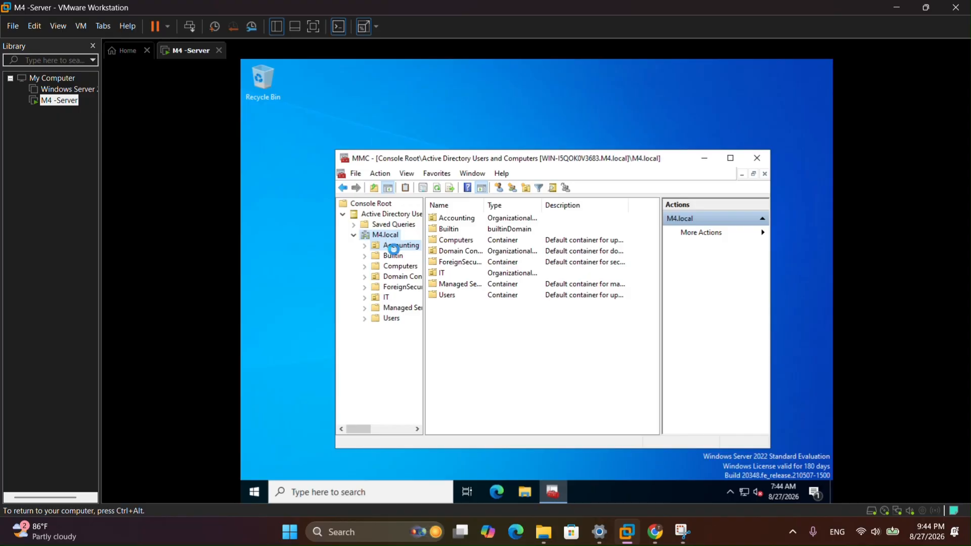
left_click(365, 246)
left_click(401, 266)
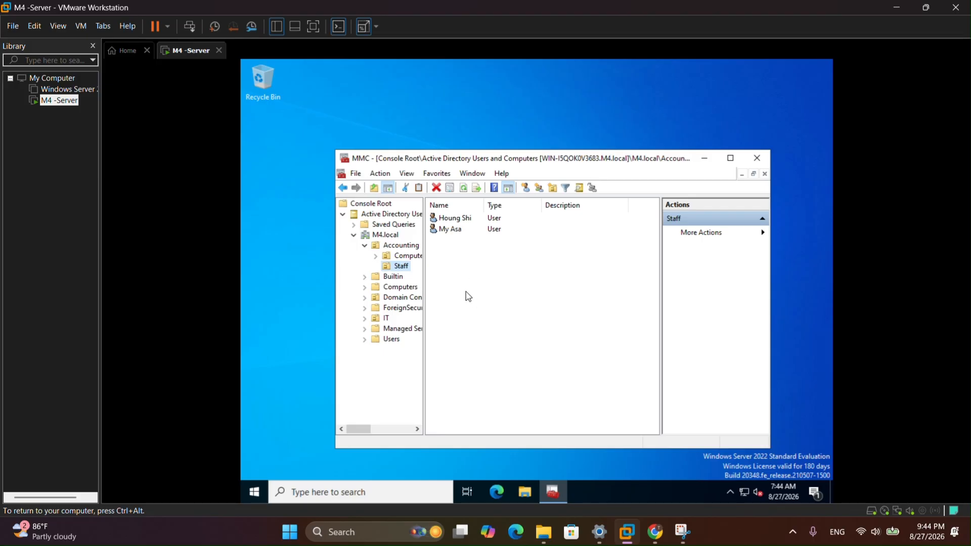
- Create the global security group Admin in Staff
right_click(507, 292)
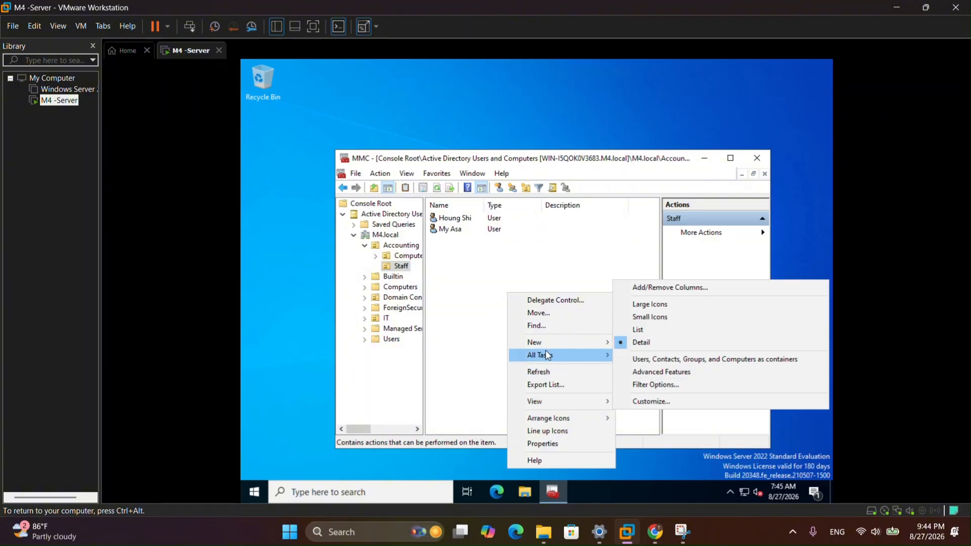
mouse_move(545, 347)
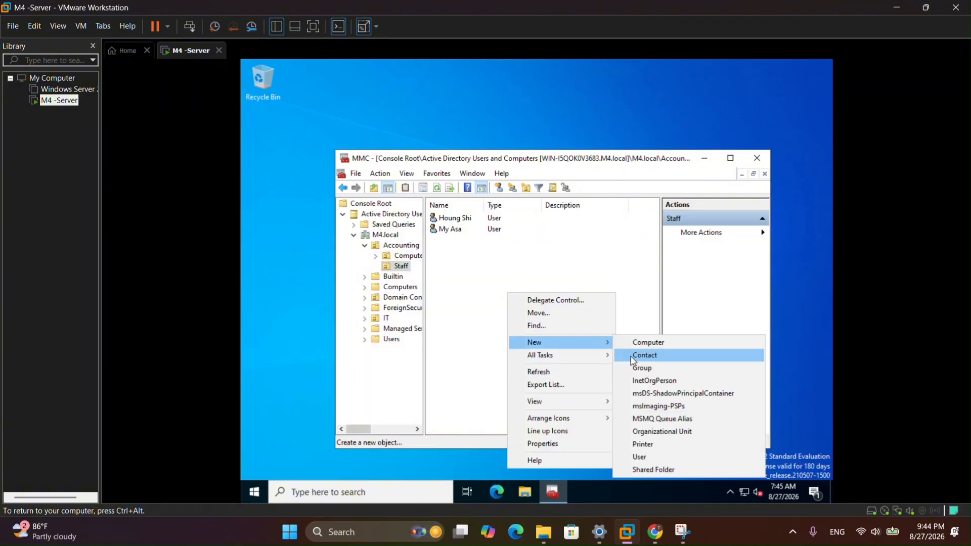
left_click(636, 373)
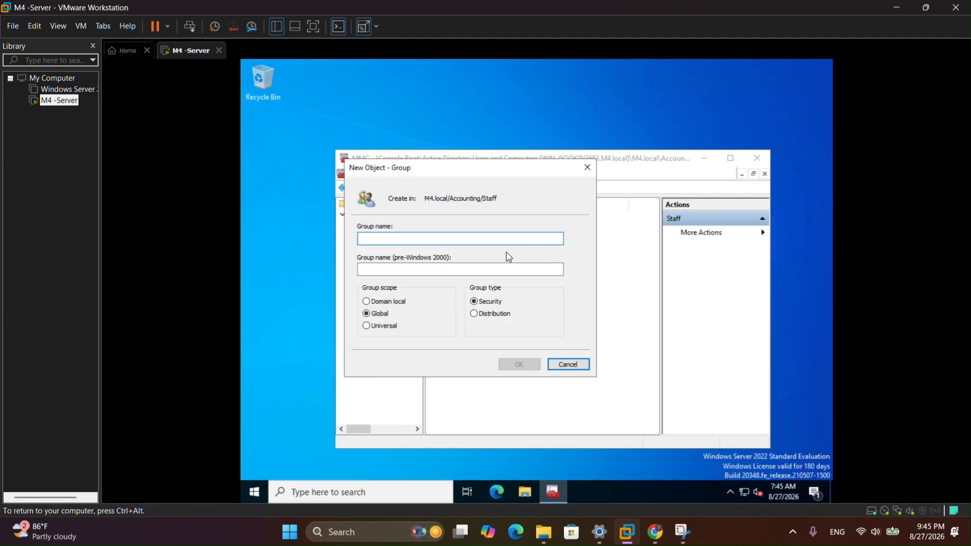
type("A")
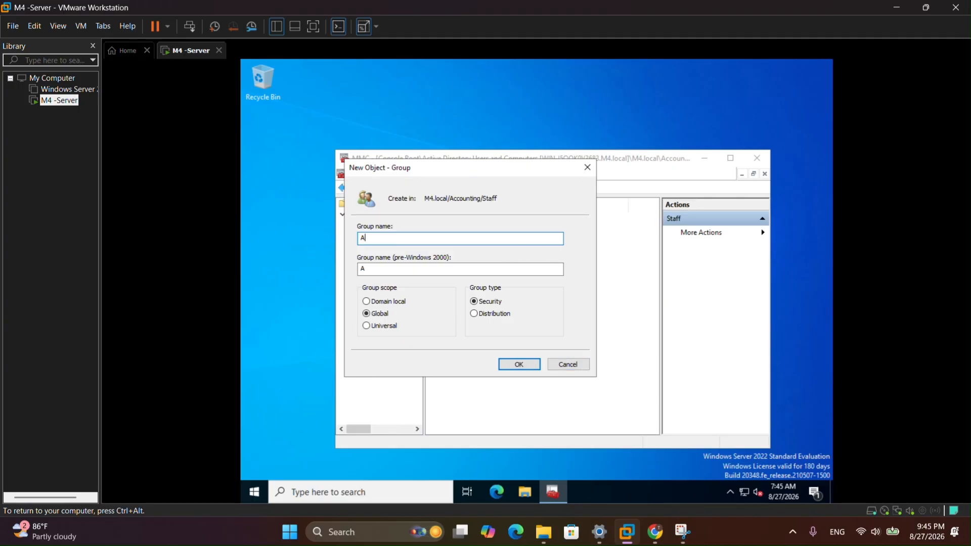
type("dmin")
left_click(518, 364)
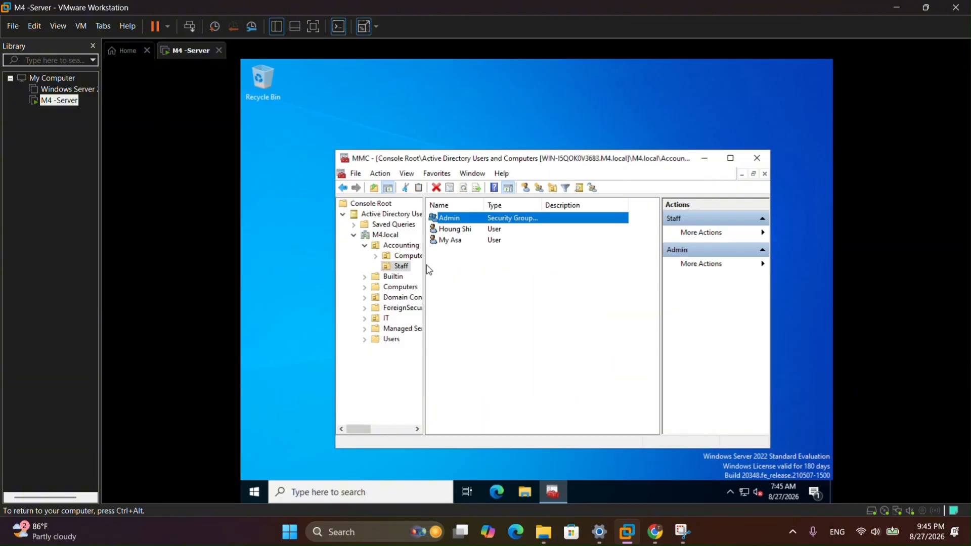
left_click(477, 282)
- Create the global security group Assis in Staff
right_click(475, 279)
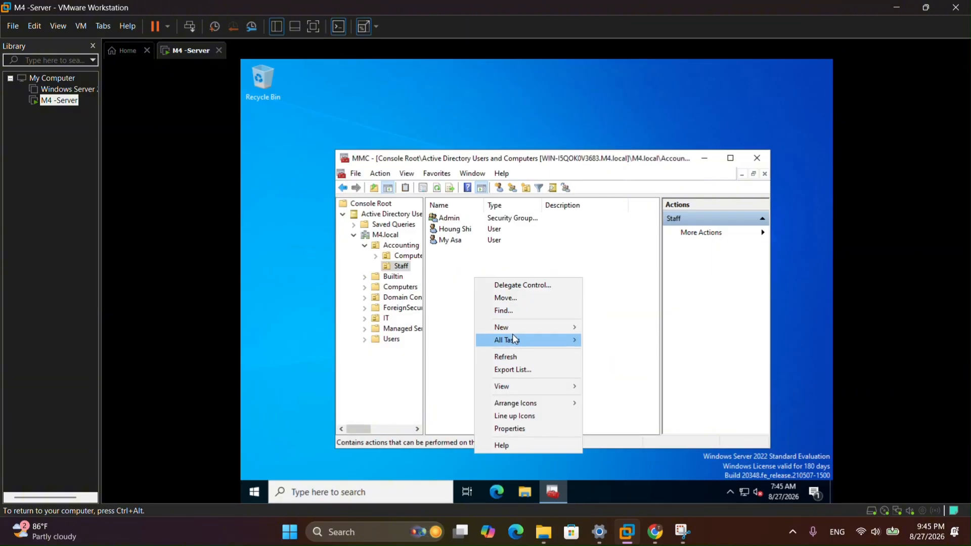
mouse_move(506, 327)
left_click(613, 351)
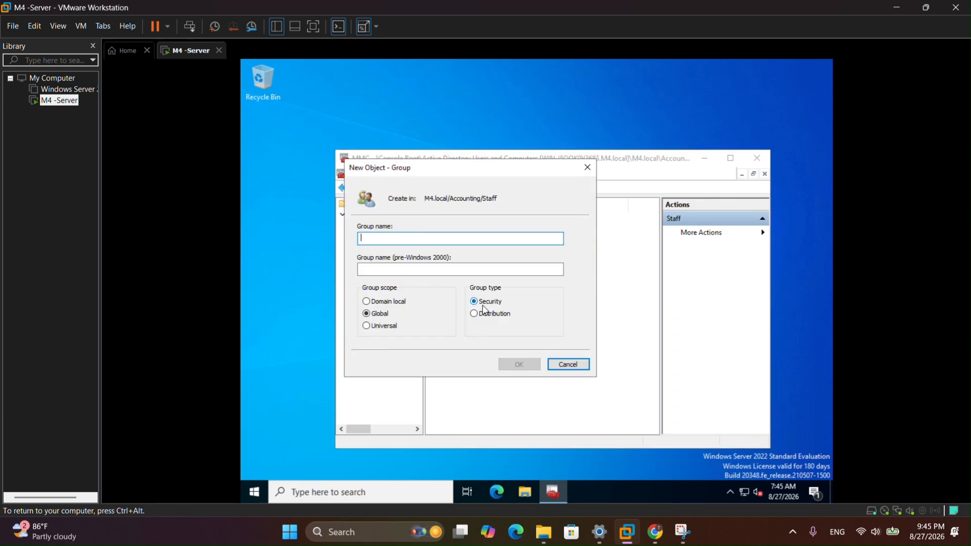
type("A")
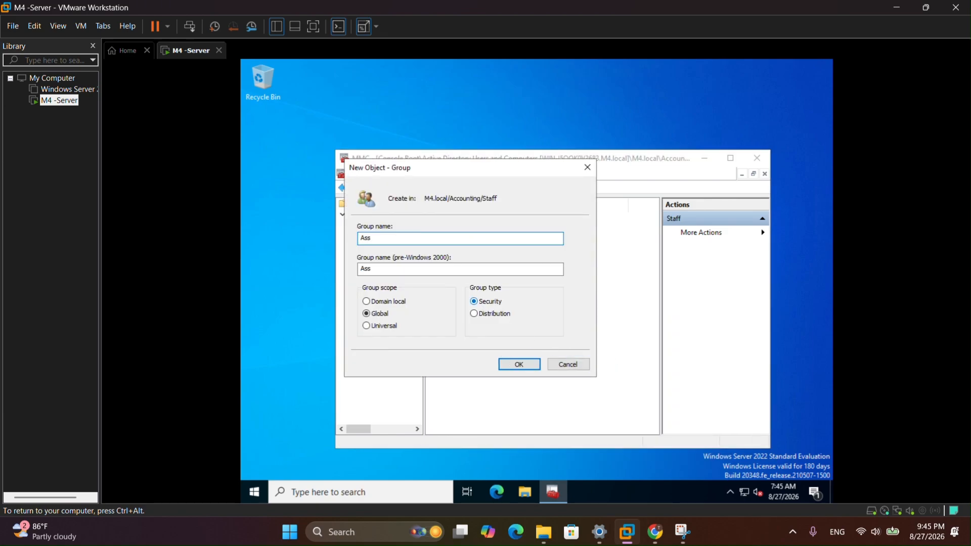
type("ssist")
left_click(519, 364)
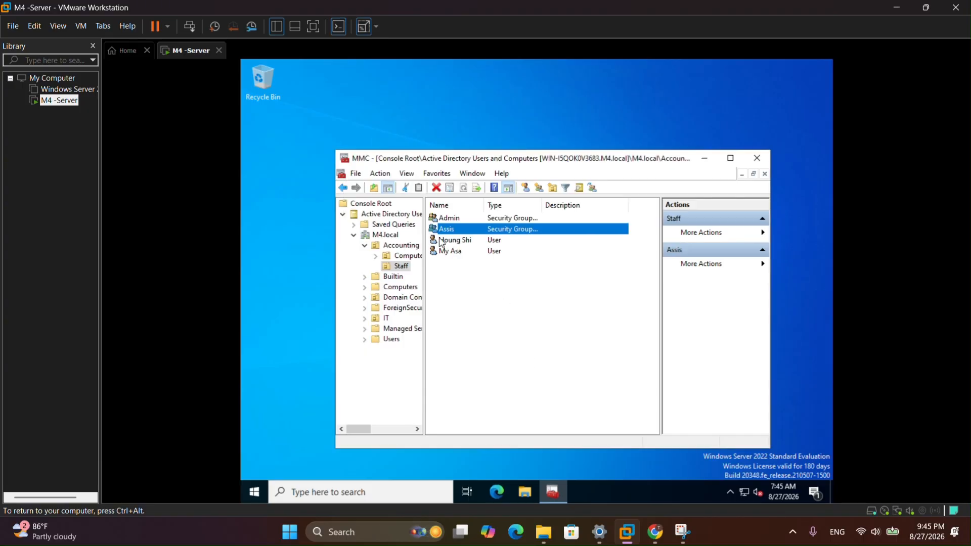
left_click(471, 285)
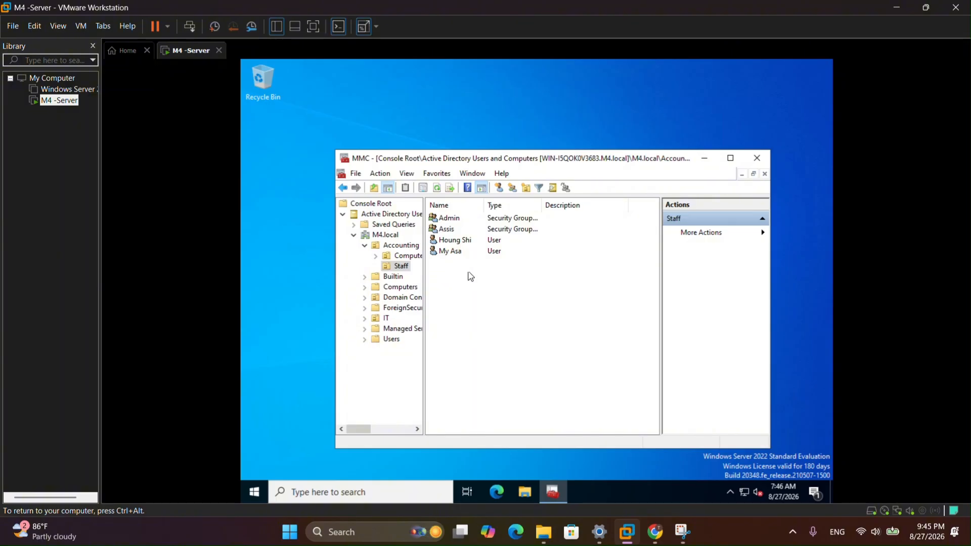
- Add the first Staff user to Admin's members using an Advanced Find Now search
double_click(461, 221)
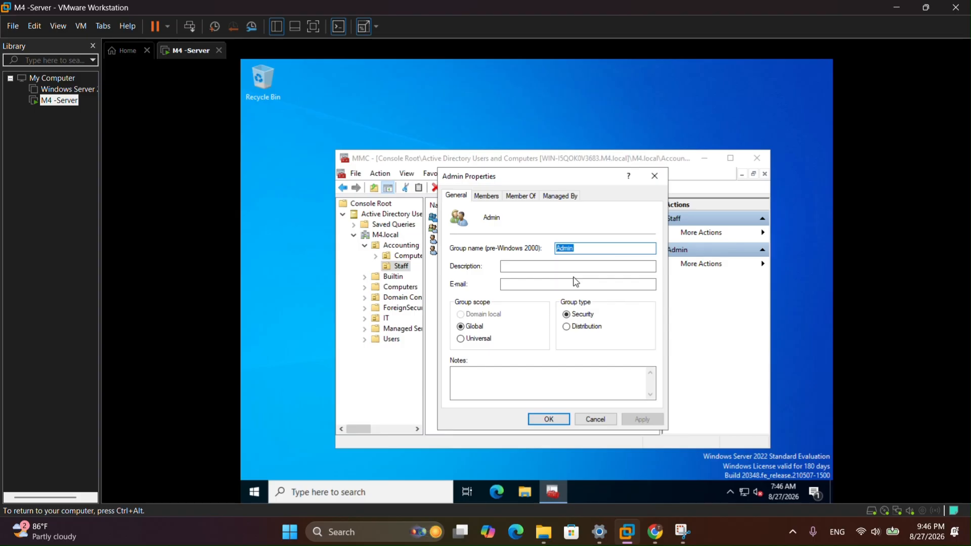
left_click(490, 196)
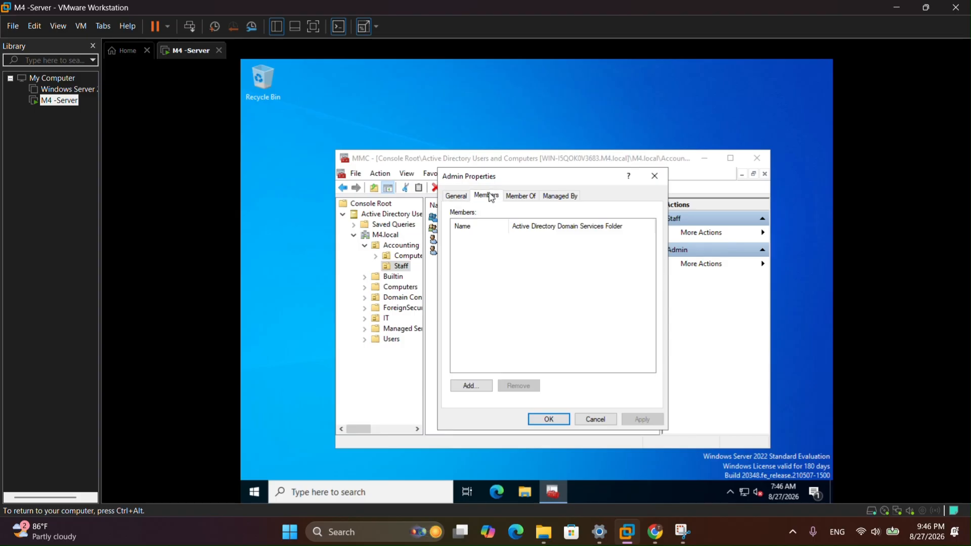
left_click(467, 388)
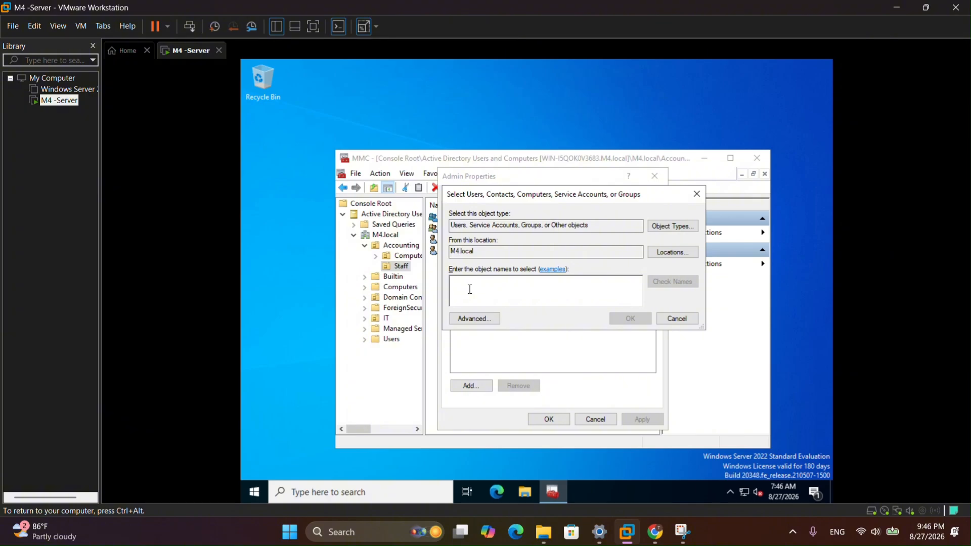
left_click(468, 318)
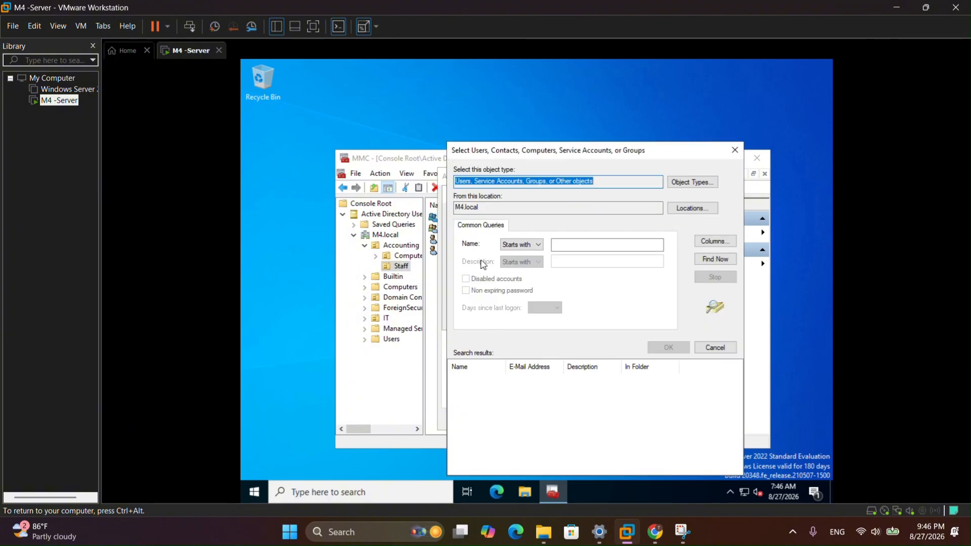
left_click(715, 259)
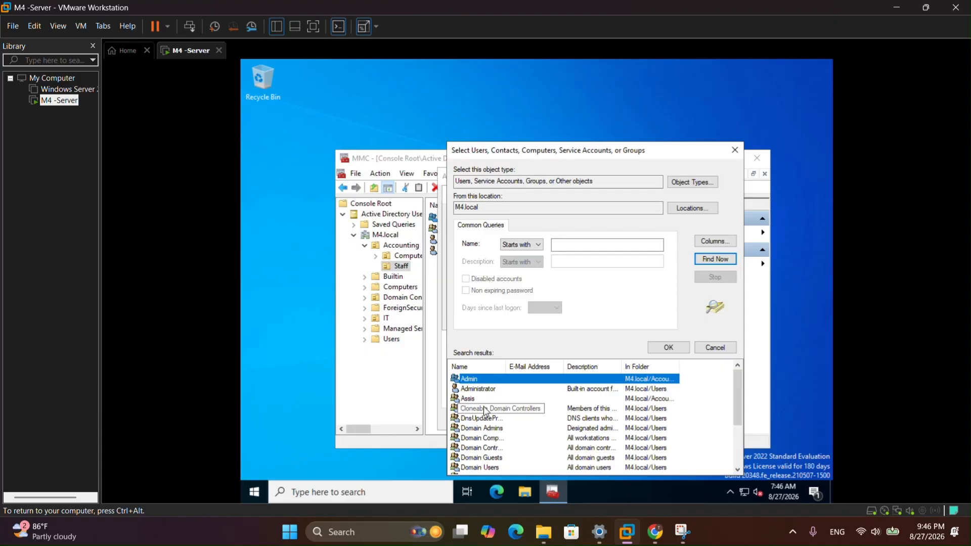
scroll(484, 411, "down", 1)
scroll(483, 410, "down", 1)
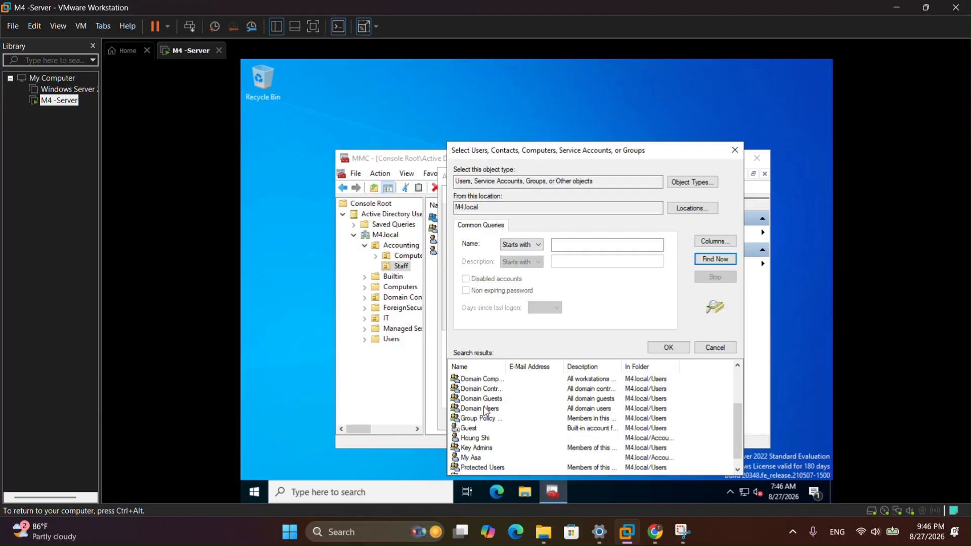
left_click(480, 438)
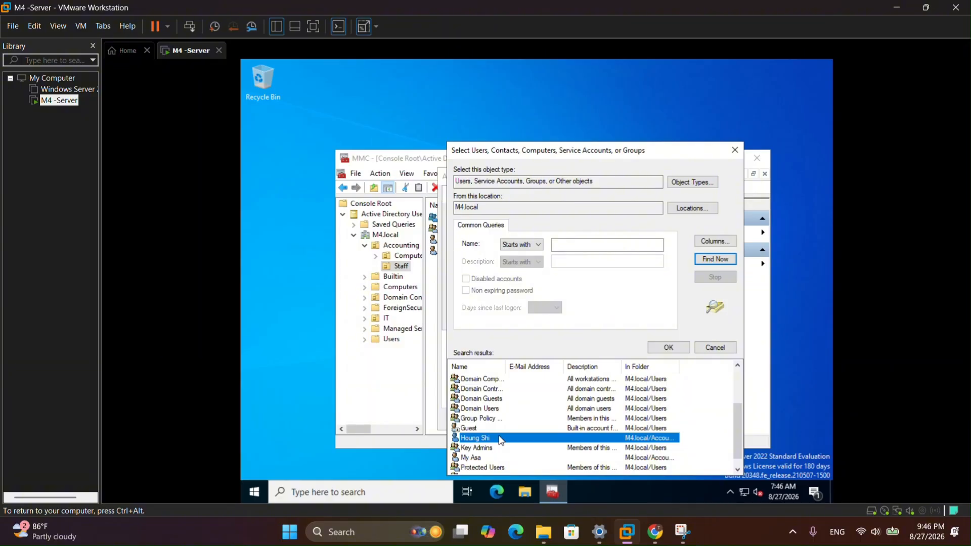
left_click(668, 348)
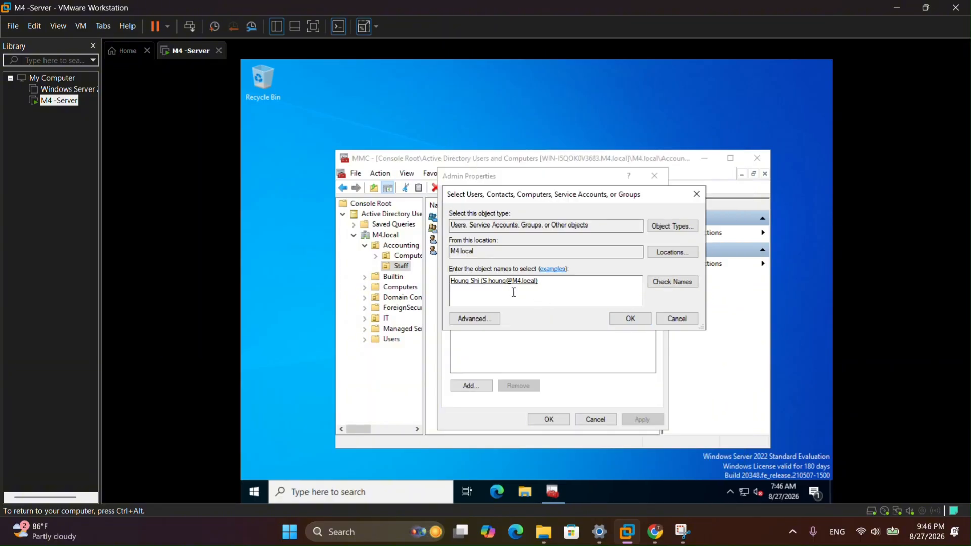
left_click(635, 318)
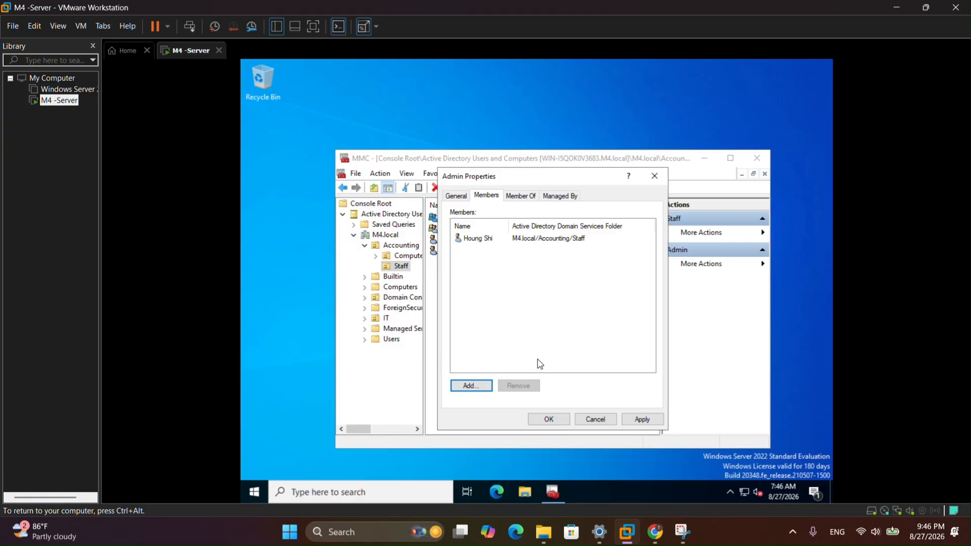
key("Return")
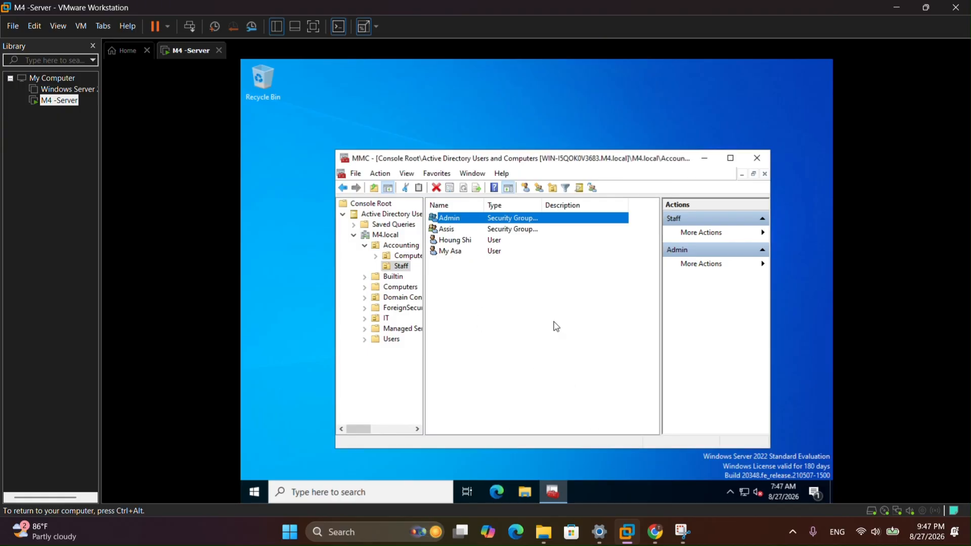
- Open the Assis group's Members page and list all domain users and groups to add
left_click(451, 229)
right_click(451, 229)
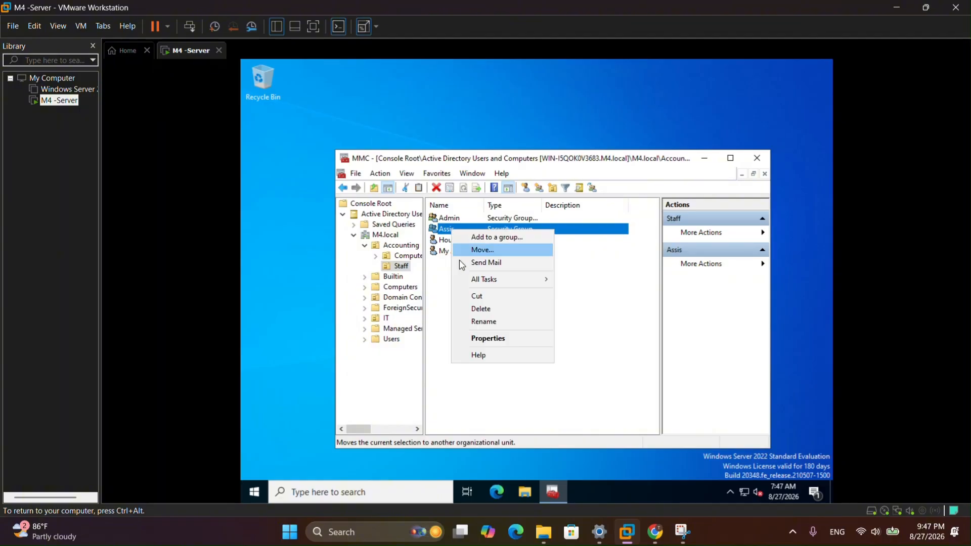
left_click(449, 265)
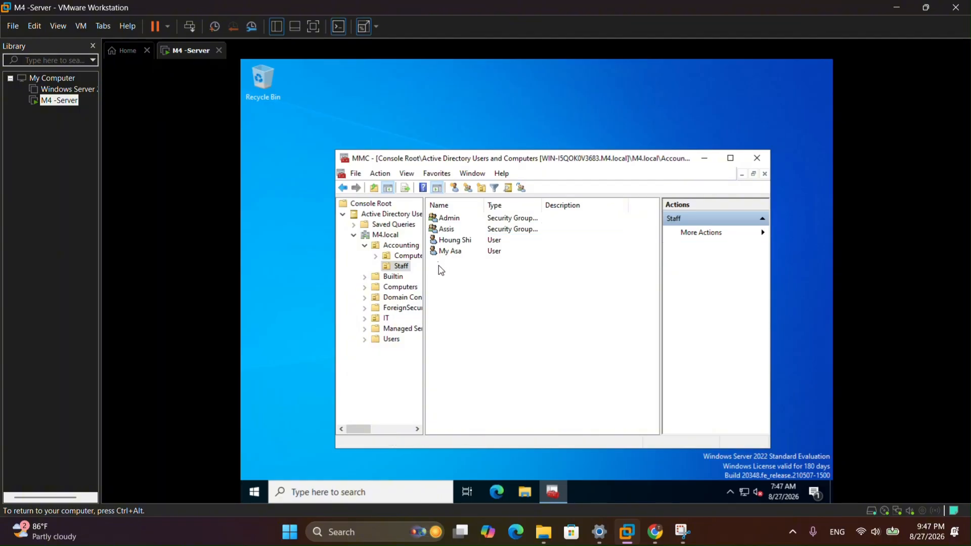
double_click(456, 228)
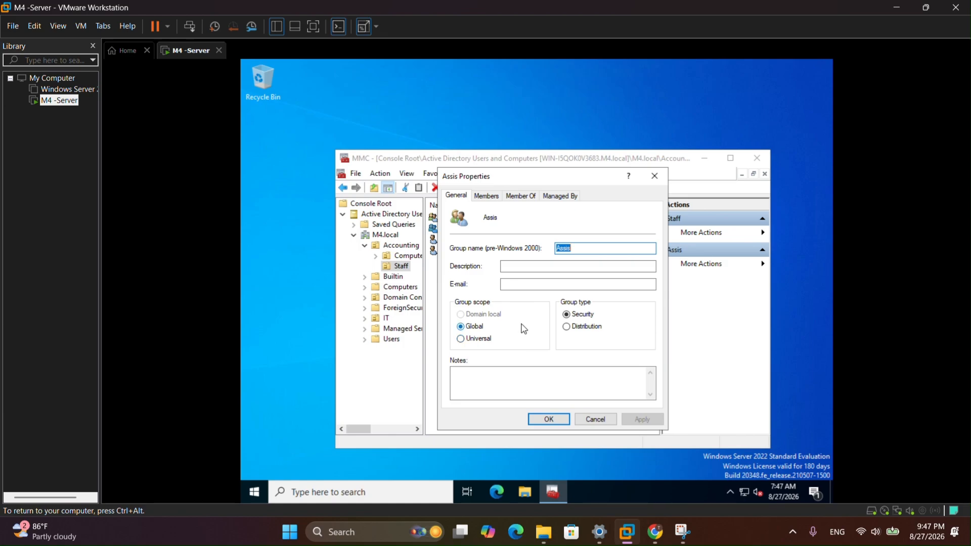
left_click(493, 196)
left_click(480, 383)
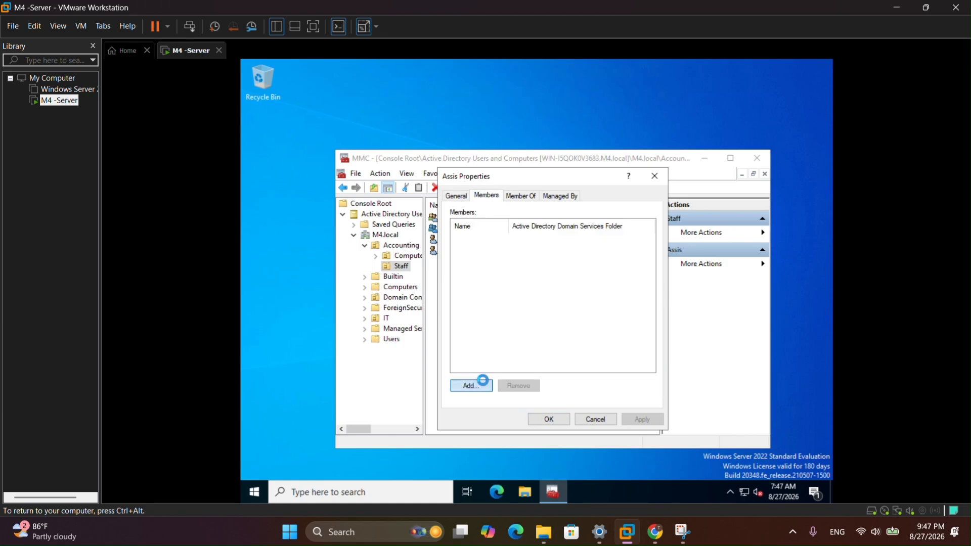
left_click(472, 319)
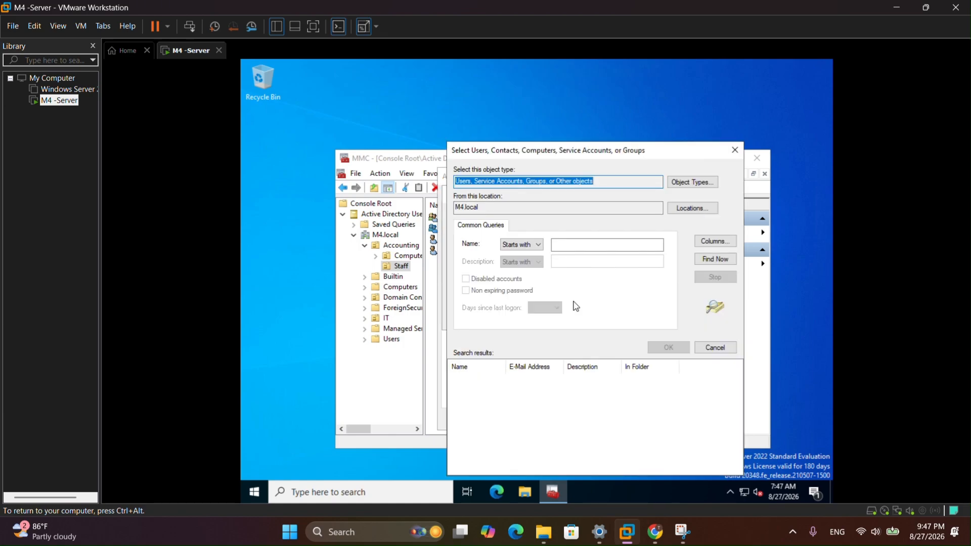
left_click(714, 258)
scroll(485, 430, "down", 3)
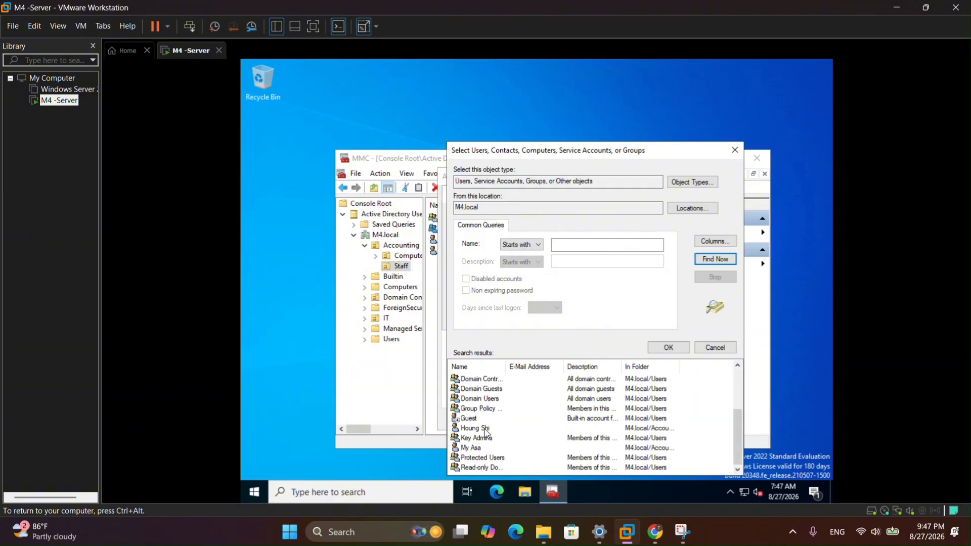
- Add the second Staff user to Assis's members and save the group properties
left_click(478, 448)
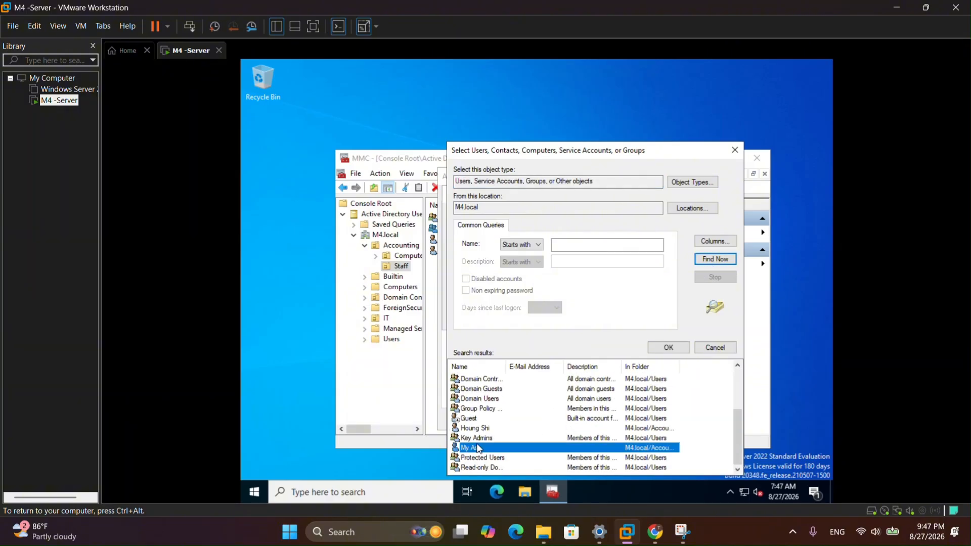
left_click(669, 348)
left_click(628, 319)
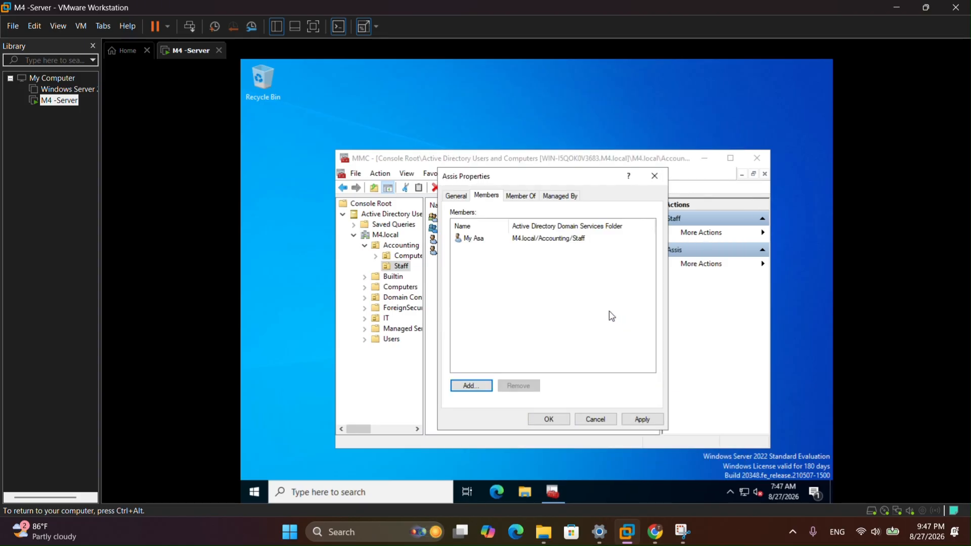
left_click(553, 422)
left_click(456, 260)
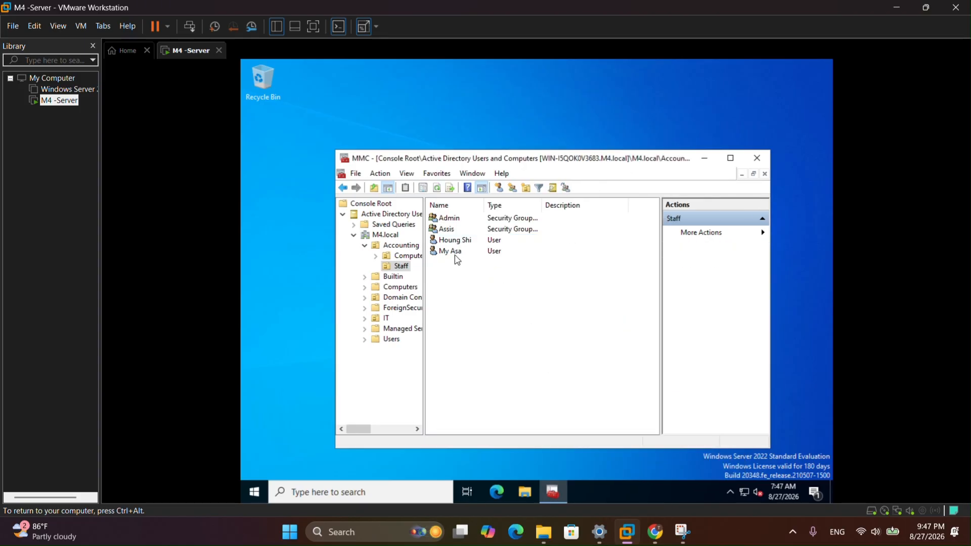
- Find Shared Folders in the Add or Remove Snap-ins list, then close the dialog
left_click(356, 173)
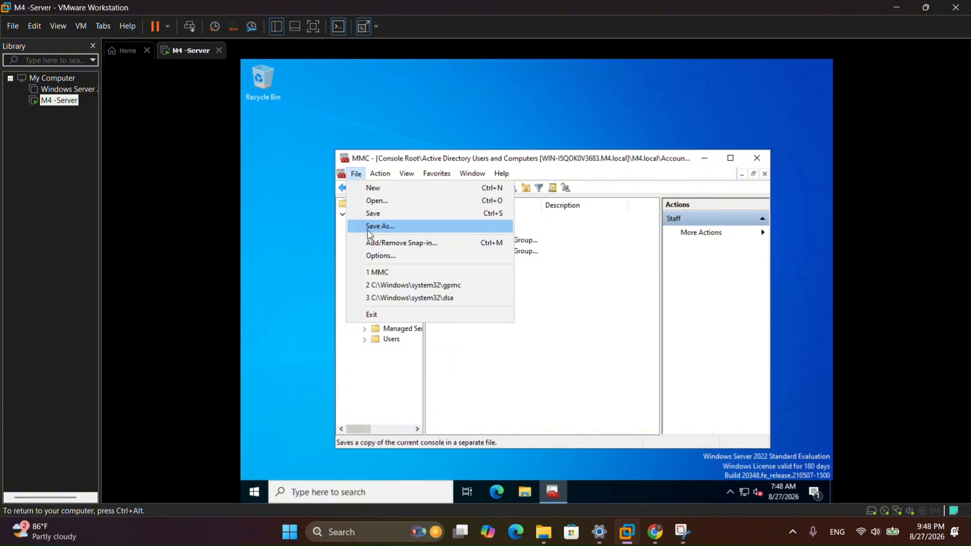
left_click(376, 245)
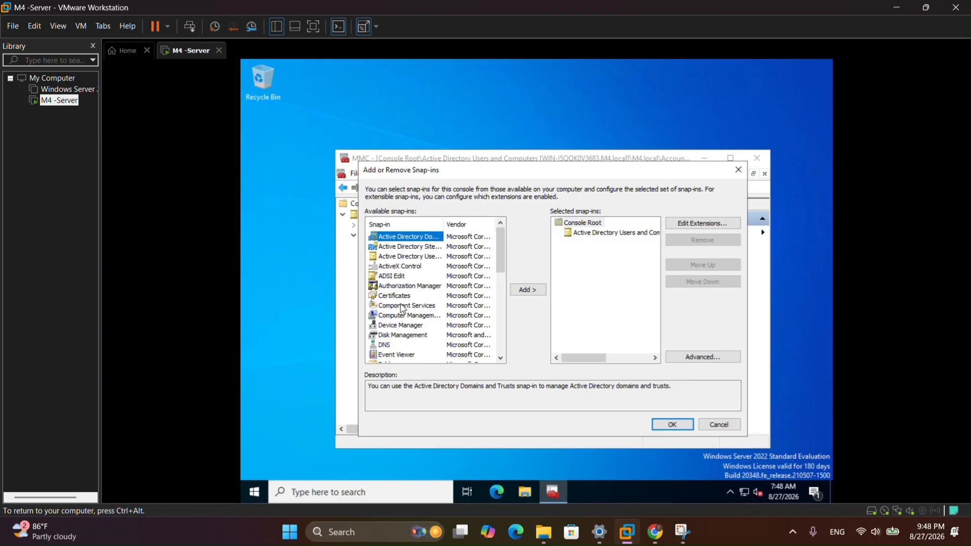
scroll(407, 334, "down", 2)
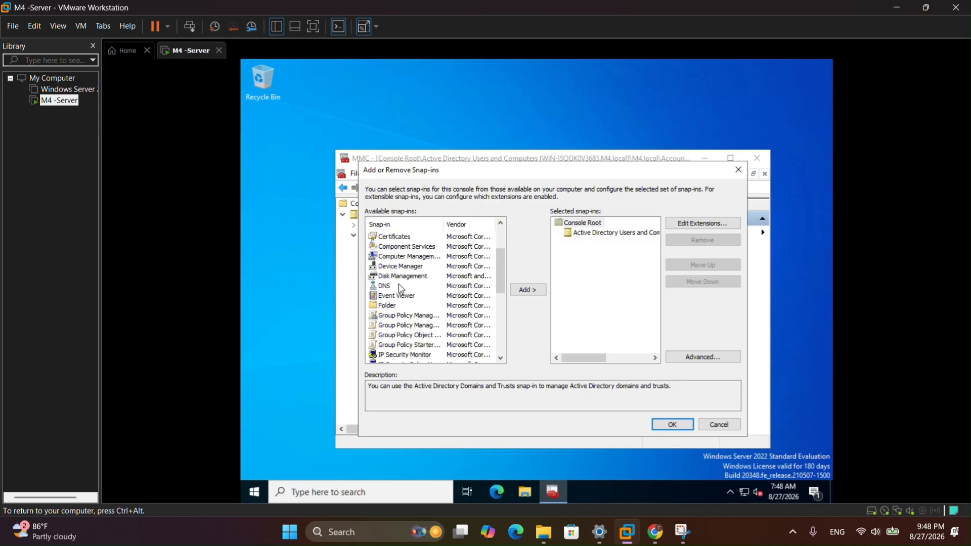
scroll(406, 316, "down", 3)
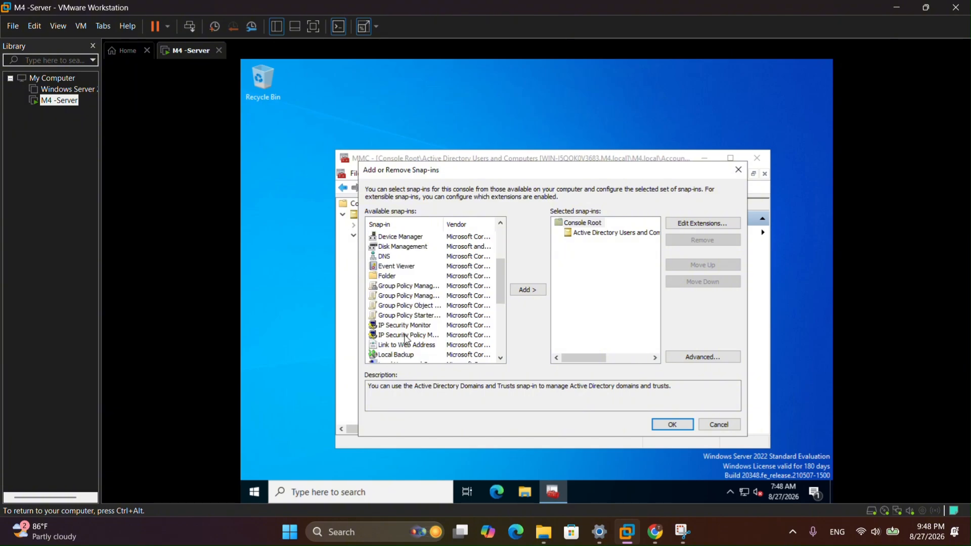
scroll(406, 338, "down", 1)
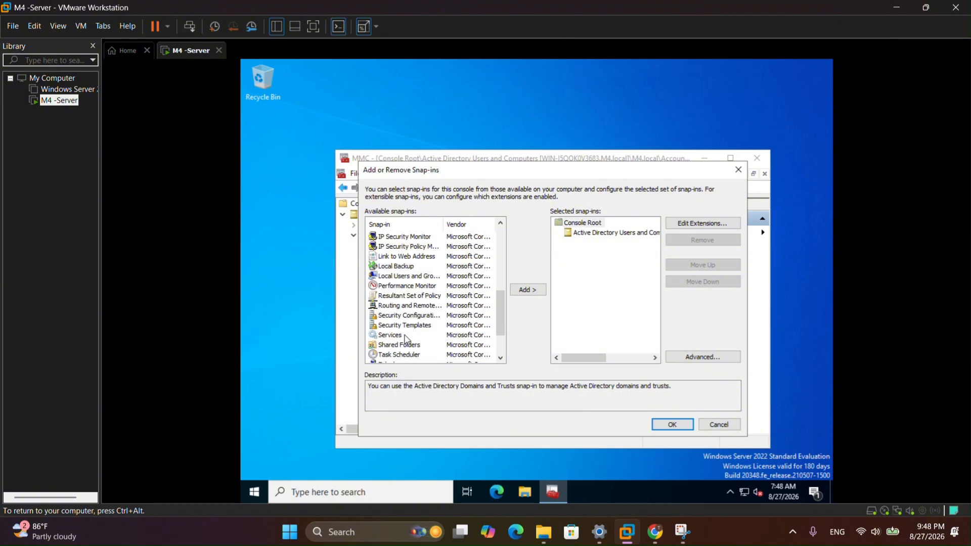
left_click(405, 346)
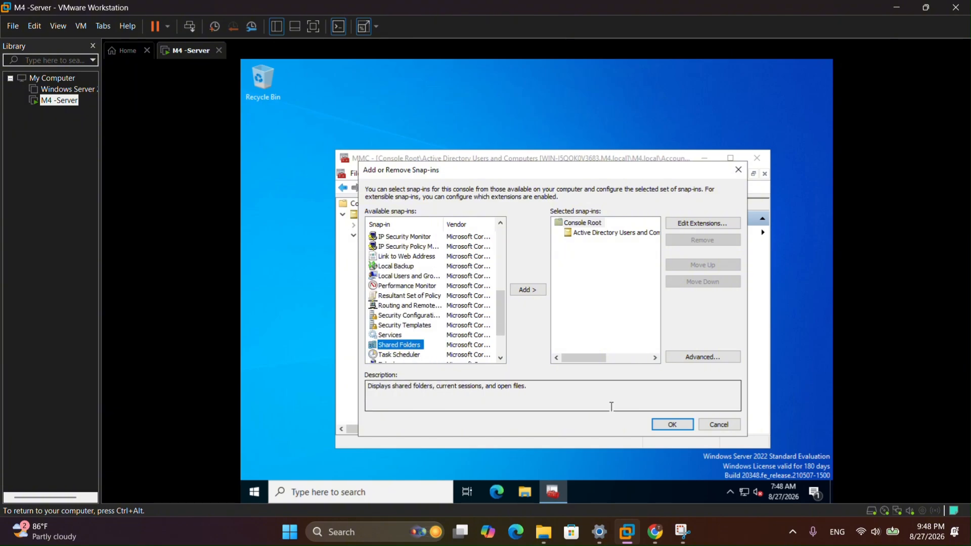
left_click(663, 429)
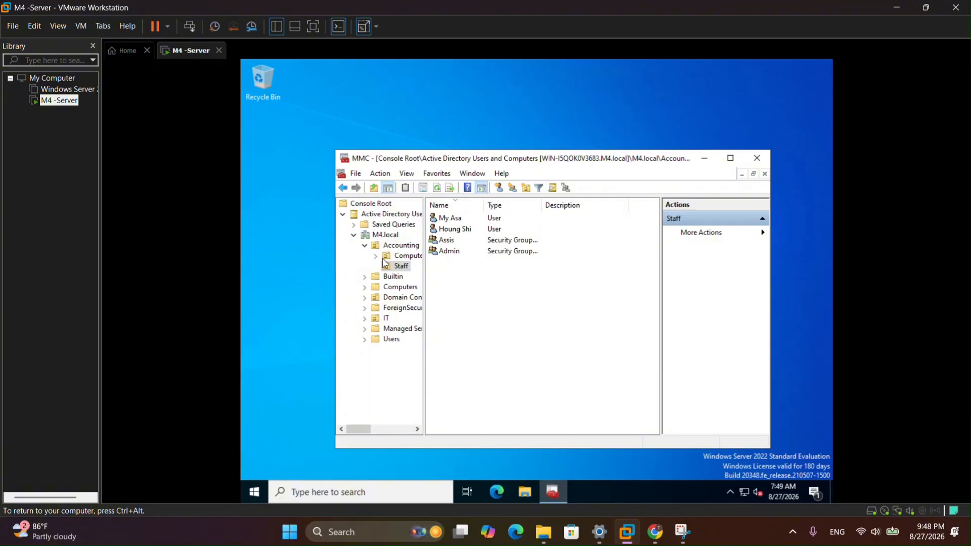
- Add the Shared Folders snap-in targeting the local computer to the selected snap-ins
left_click(355, 174)
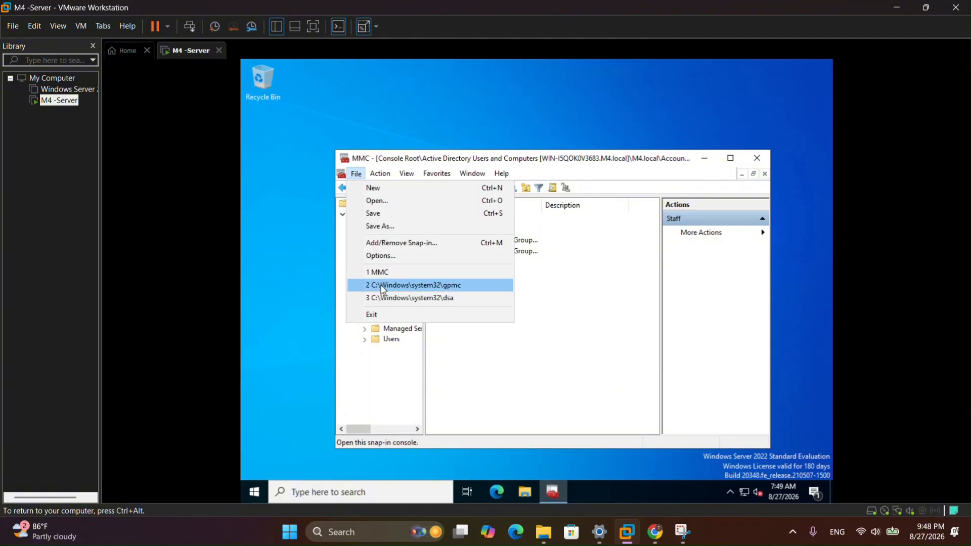
left_click(421, 238)
scroll(416, 338, "down", 6)
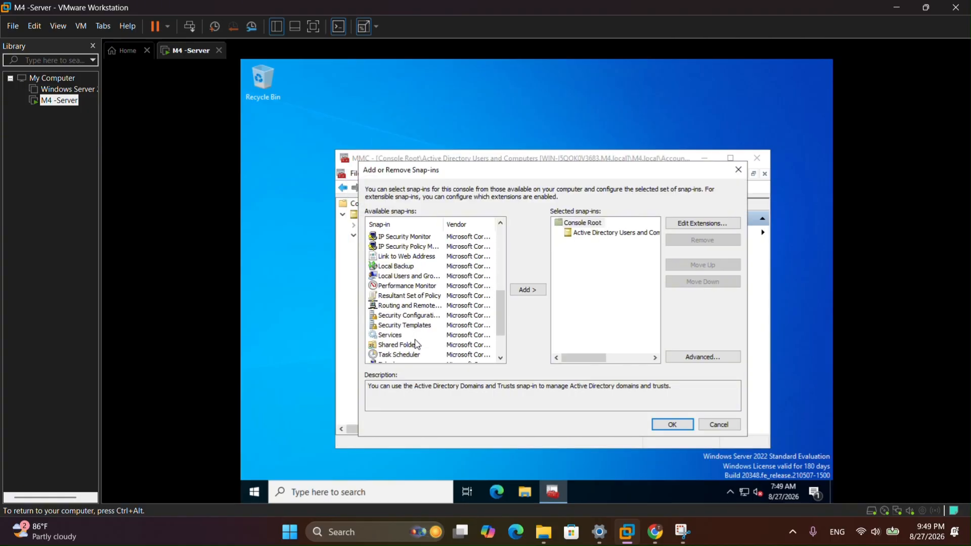
left_click(417, 345)
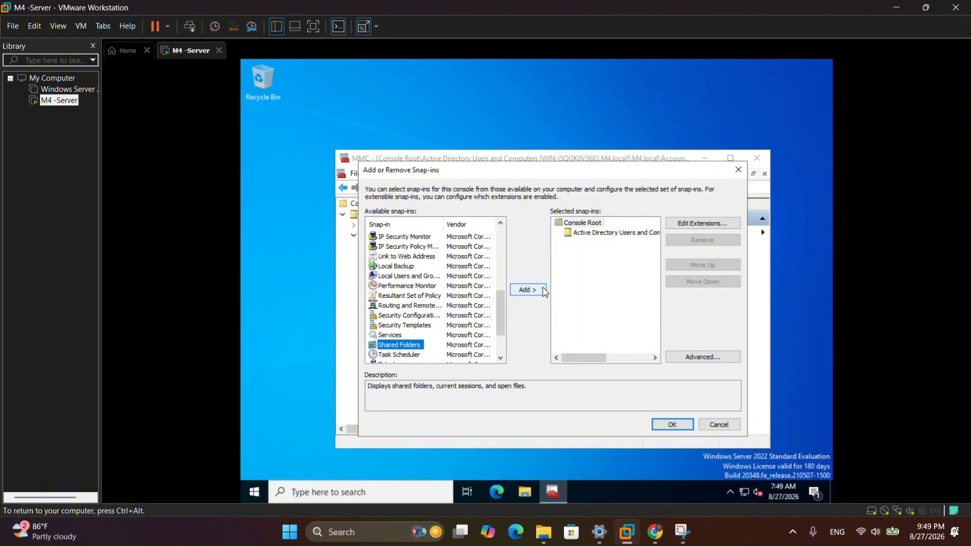
left_click(528, 290)
left_click(589, 364)
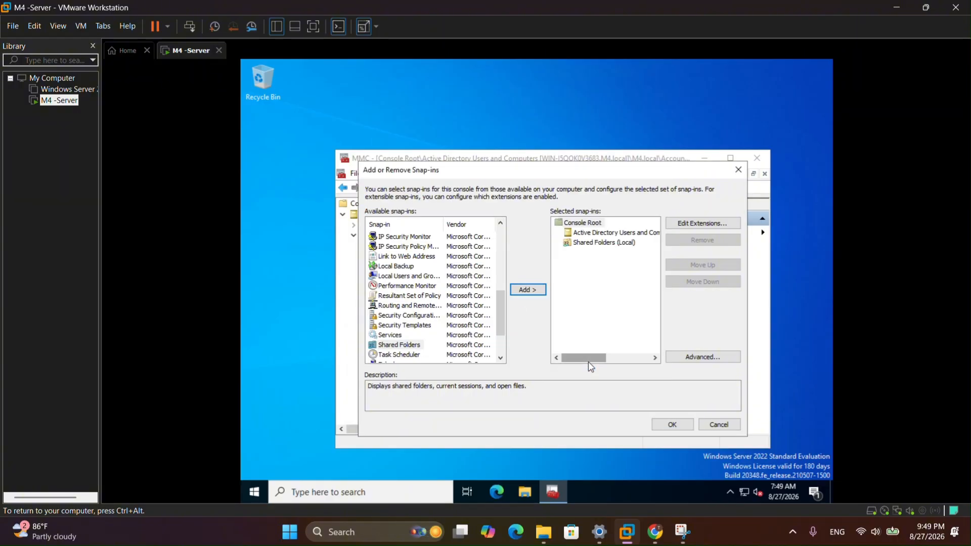
- Confirm the snap-in changes, then launch New Share from Shares and pass the welcome page
left_click(672, 424)
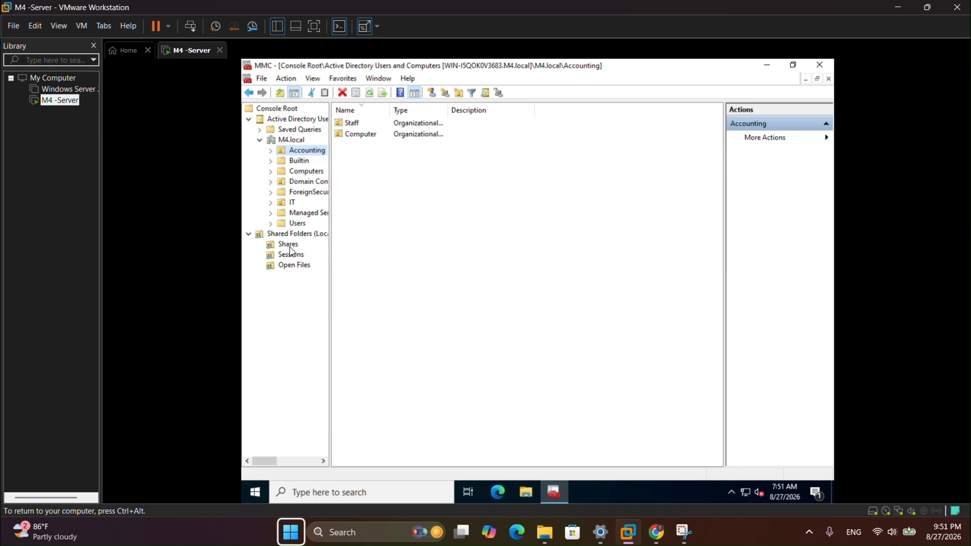
left_click(288, 245)
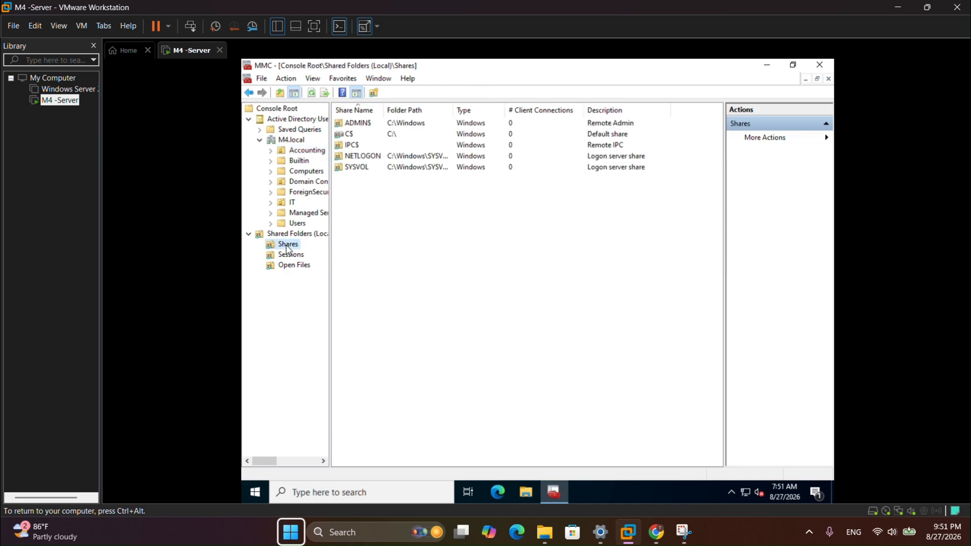
right_click(287, 249)
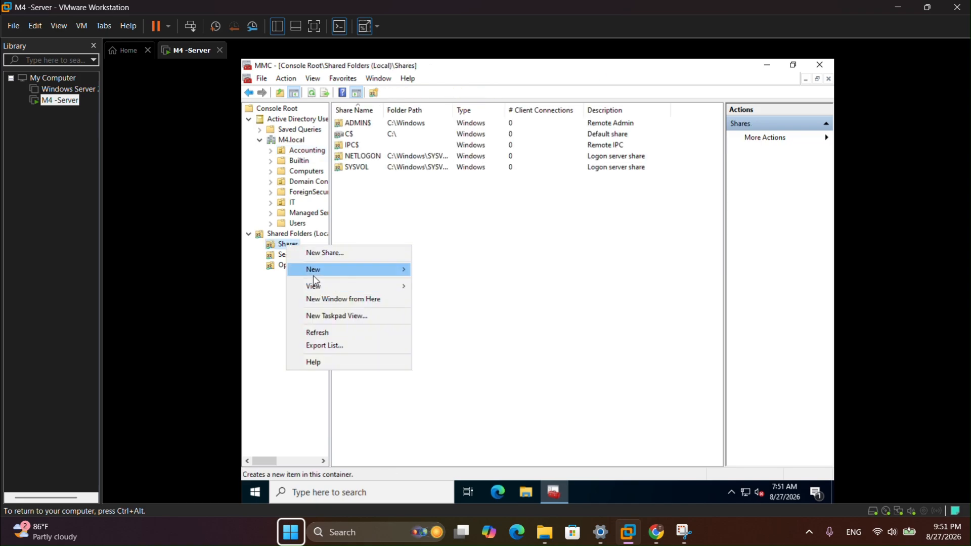
left_click(324, 254)
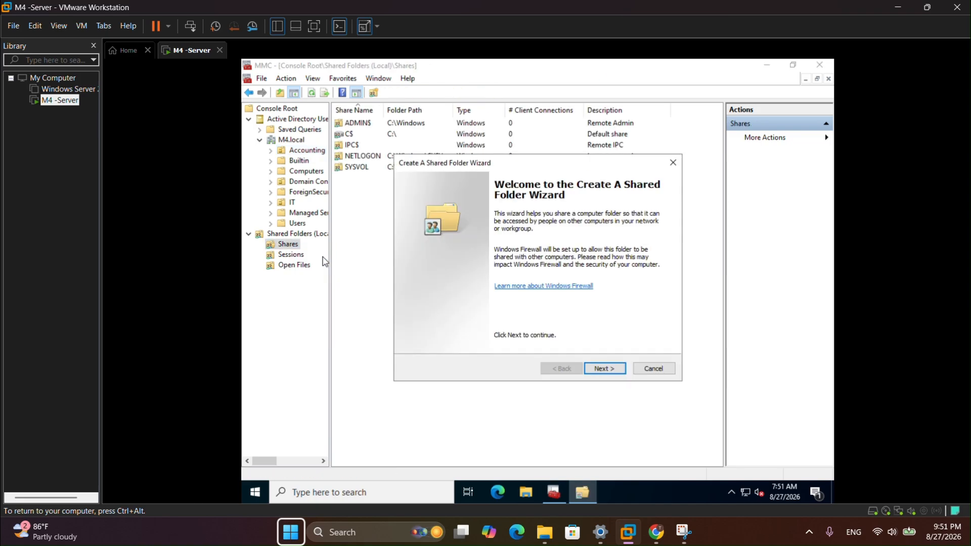
left_click(605, 368)
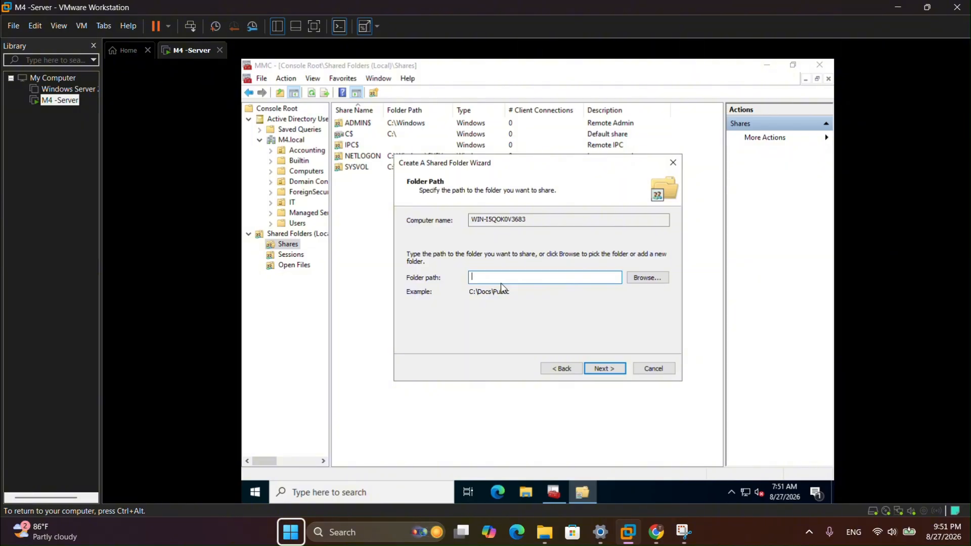
- Browse to Local Disk (C:), make a new folder named MyMMC, and use it as the share path
left_click(648, 277)
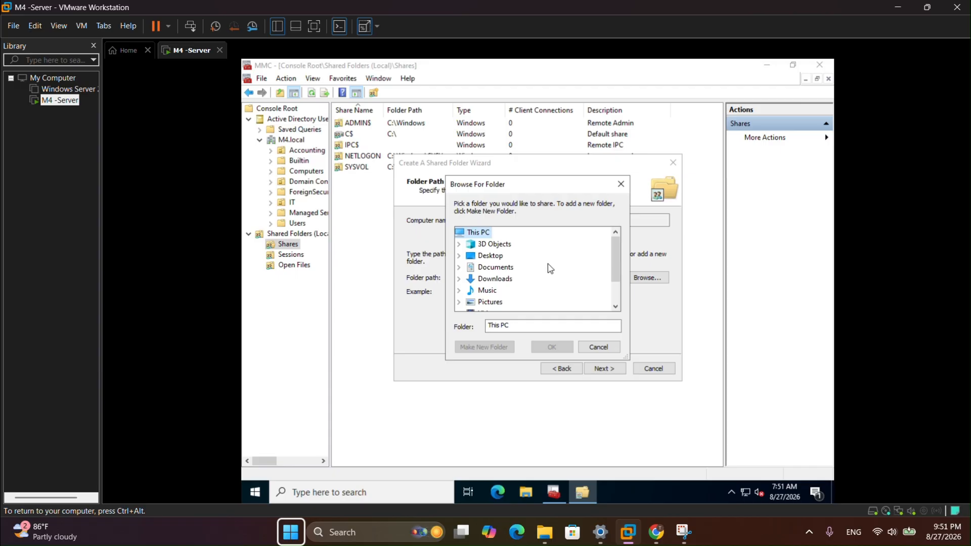
scroll(549, 268, "down", 1)
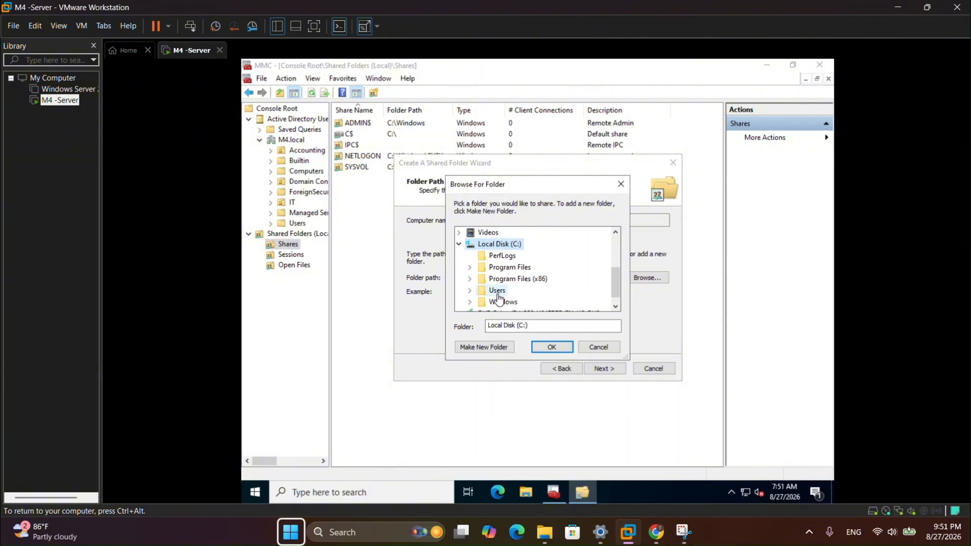
left_click(489, 344)
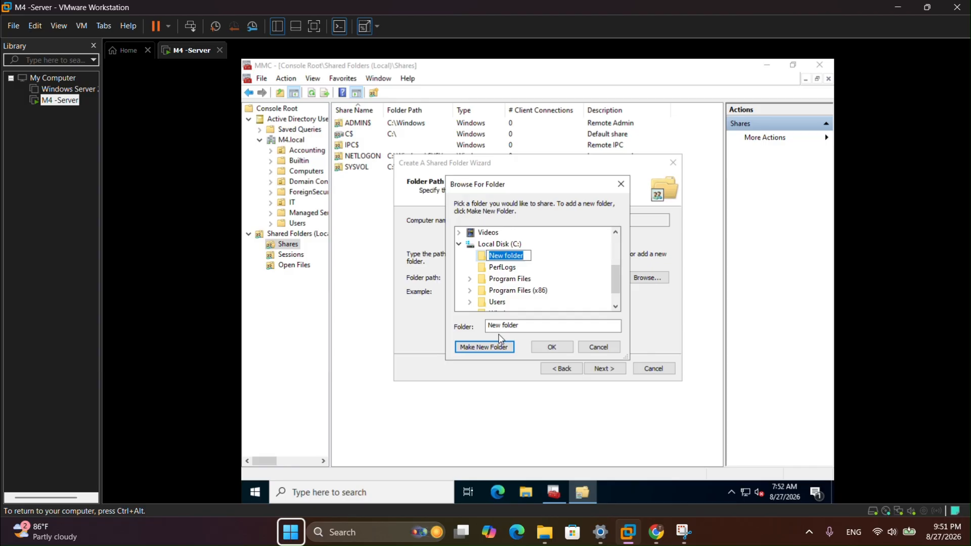
type("MyMMC")
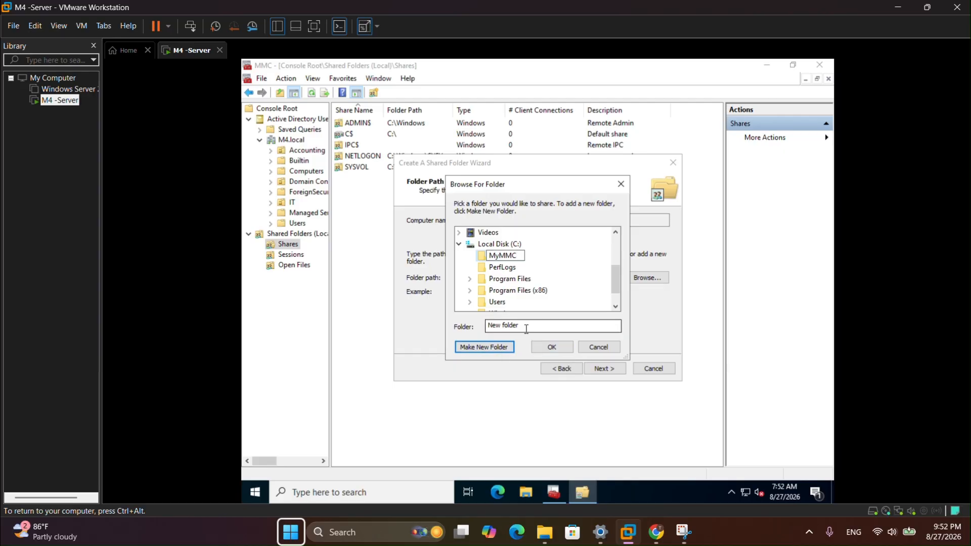
left_click(567, 351)
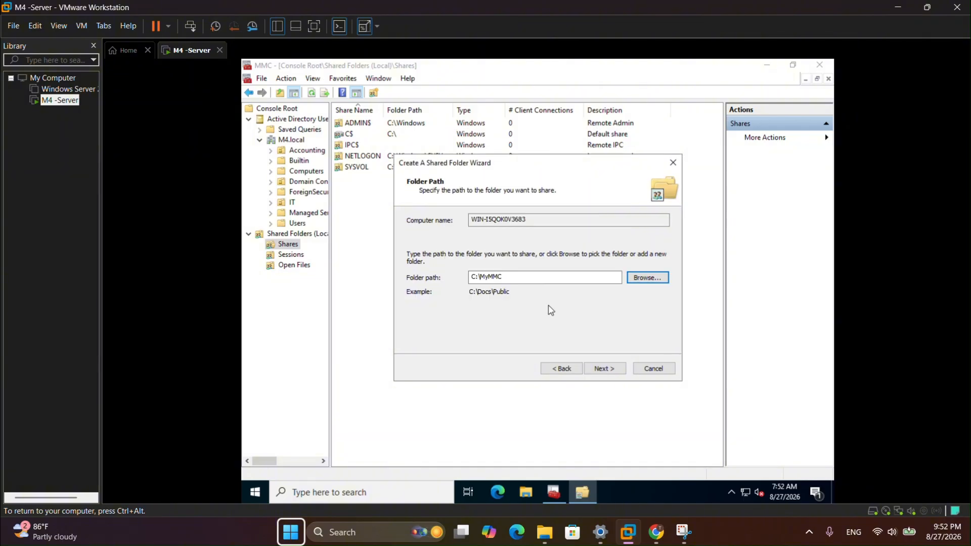
- Keep MyMMC as the share name and select Customize permissions on the permissions page
left_click(611, 368)
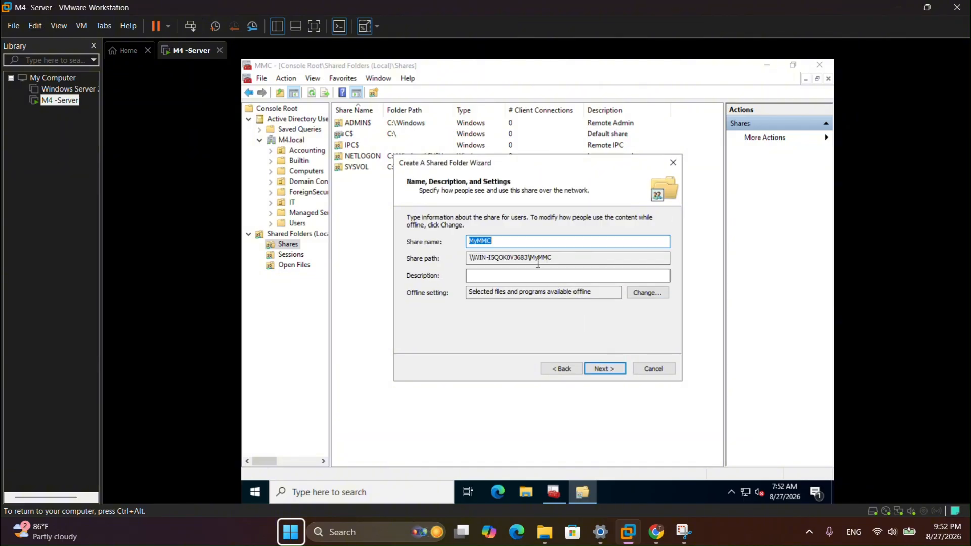
left_click(503, 241)
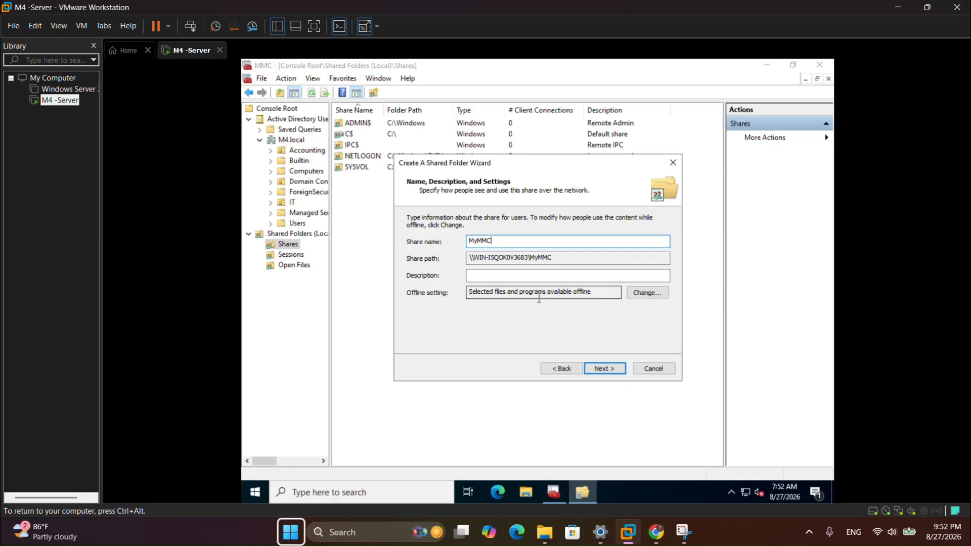
left_click(600, 367)
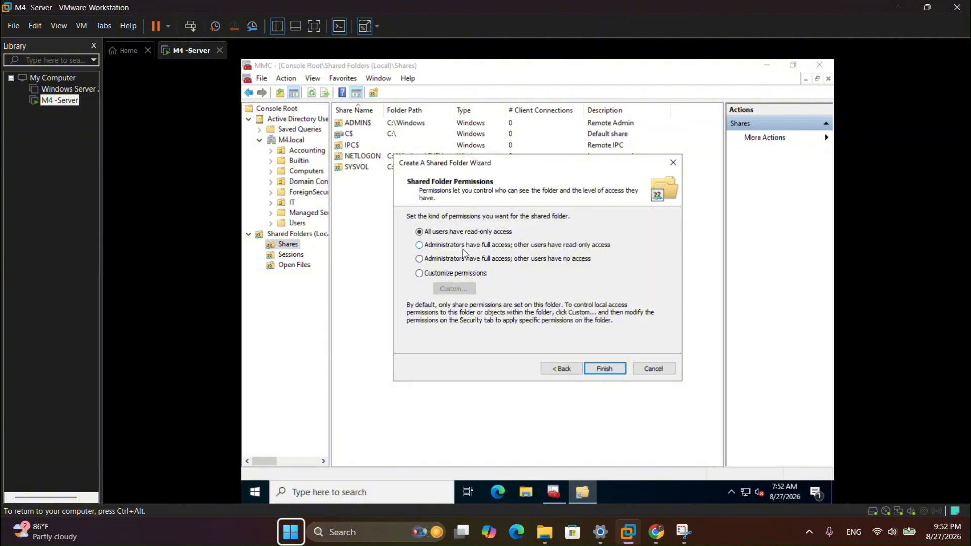
left_click(422, 275)
left_click(468, 232)
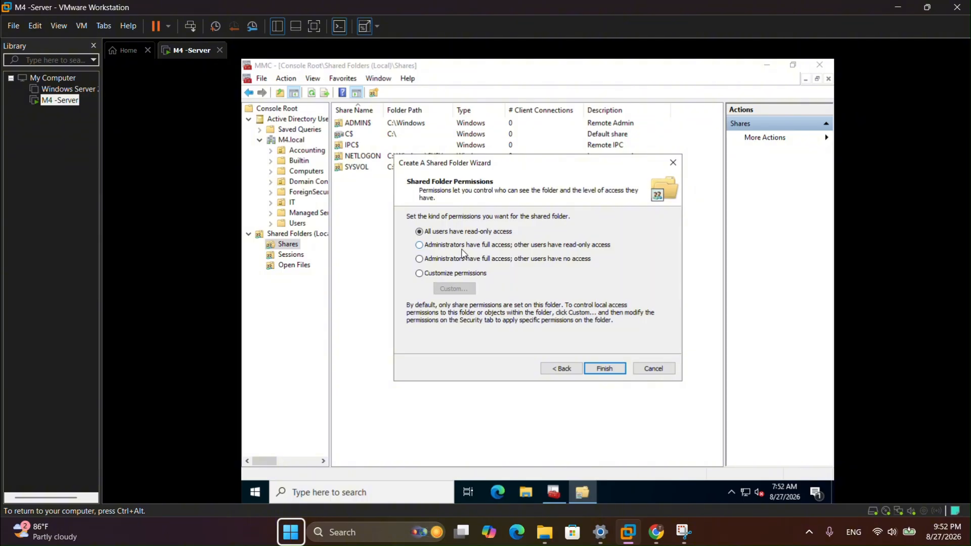
left_click(422, 275)
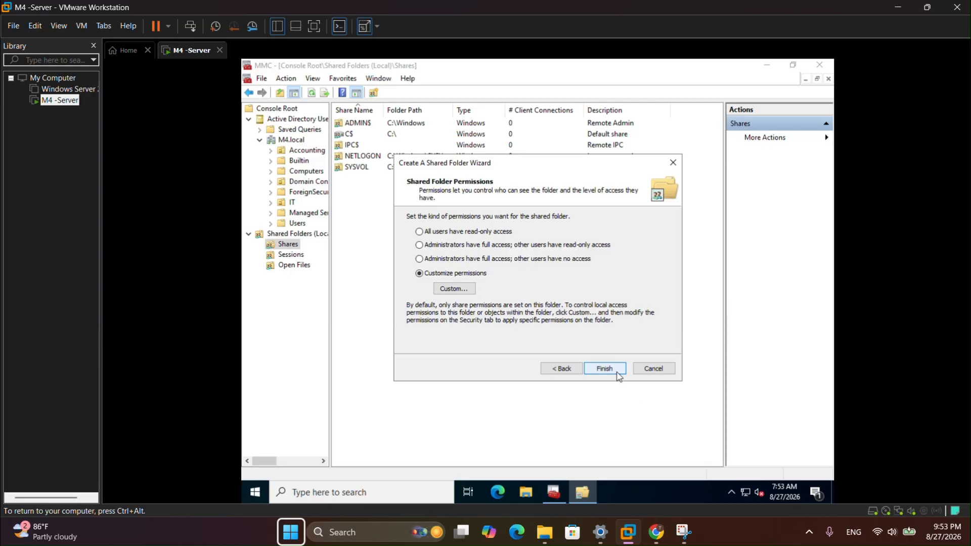
- In custom share permissions, remove Everyone and list all objects in the M4.local domain
left_click(467, 290)
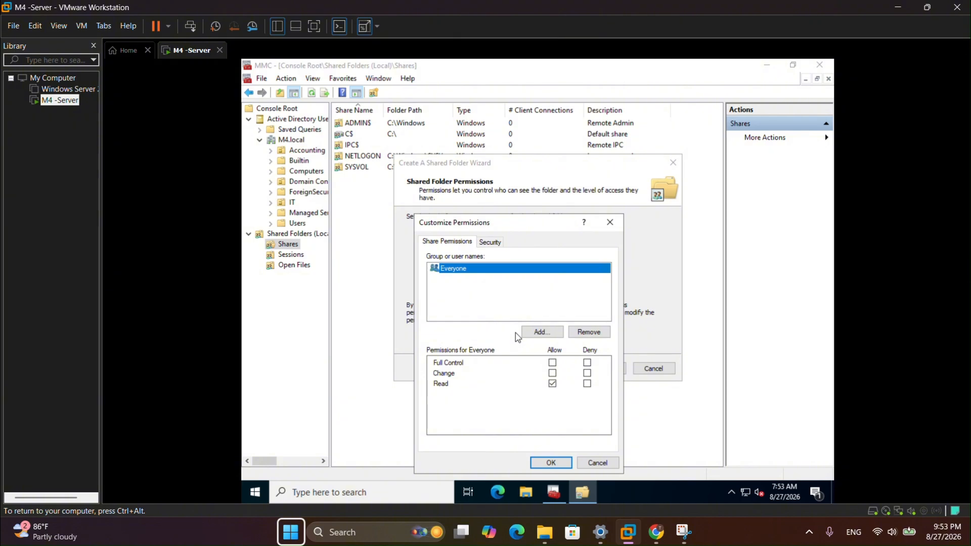
left_click(588, 332)
left_click(539, 332)
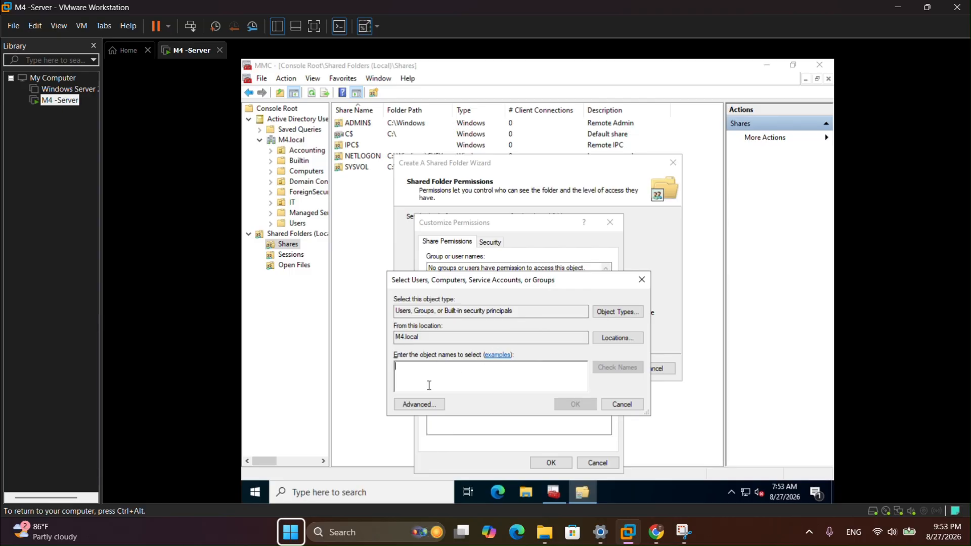
left_click(431, 403)
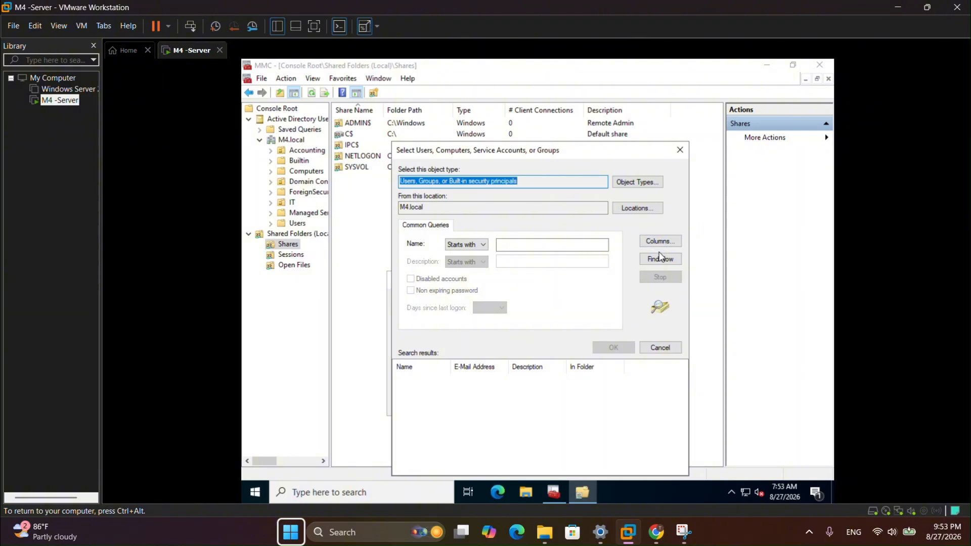
left_click(660, 258)
scroll(475, 432, "down", 1)
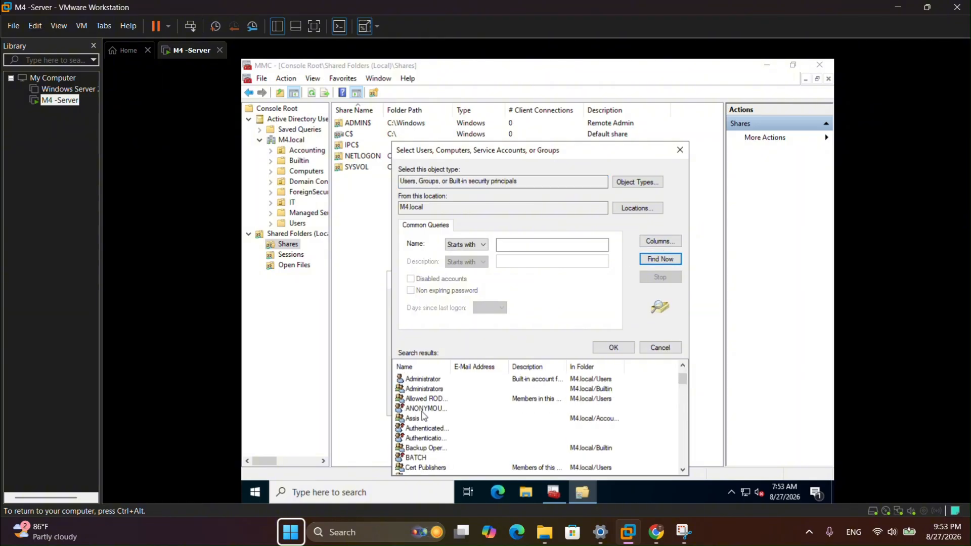
scroll(422, 451, "down", 2)
scroll(420, 452, "down", 2)
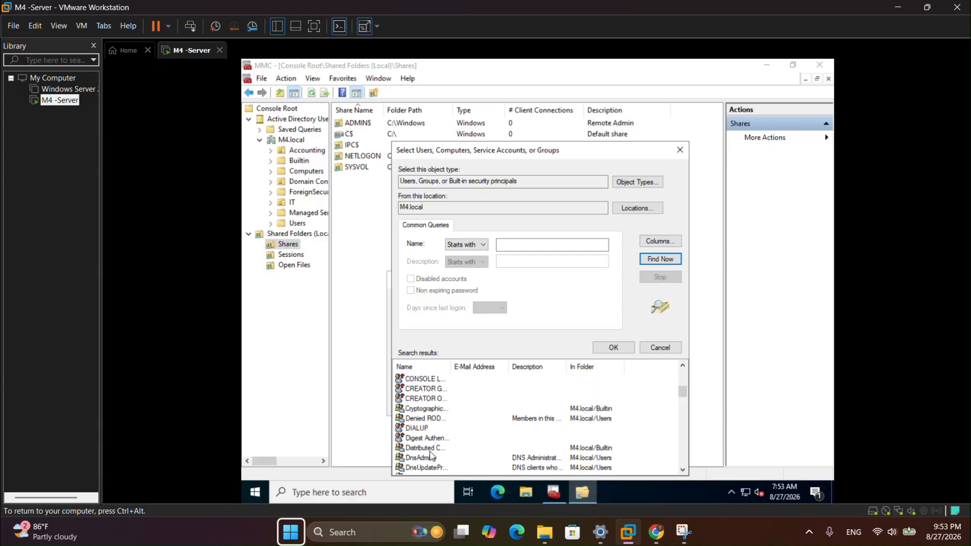
scroll(430, 453, "up", 3)
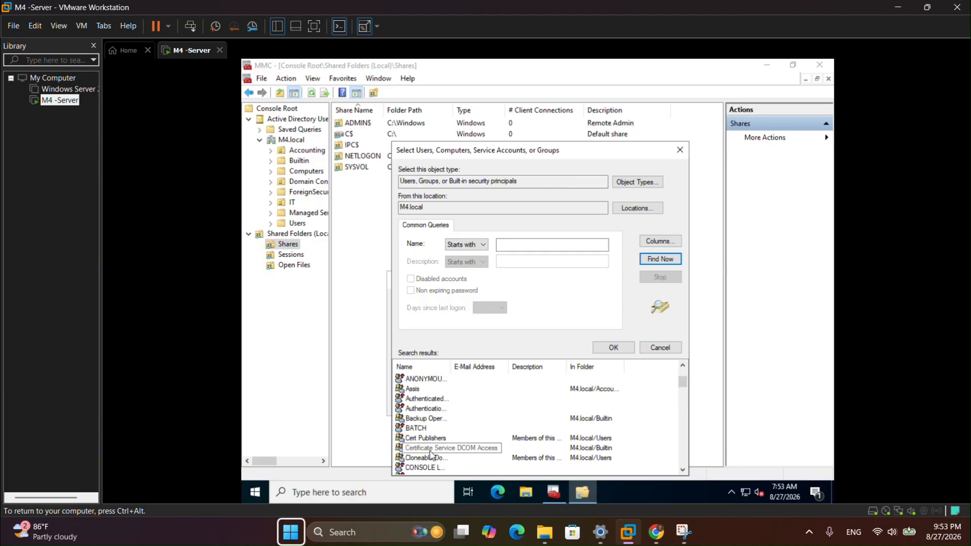
scroll(428, 450, "up", 1)
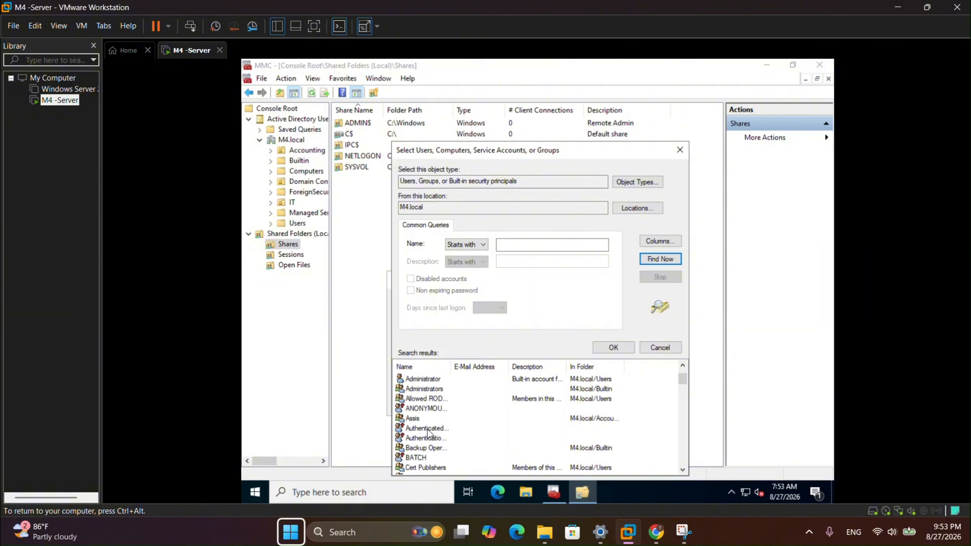
scroll(424, 420, "up", 1)
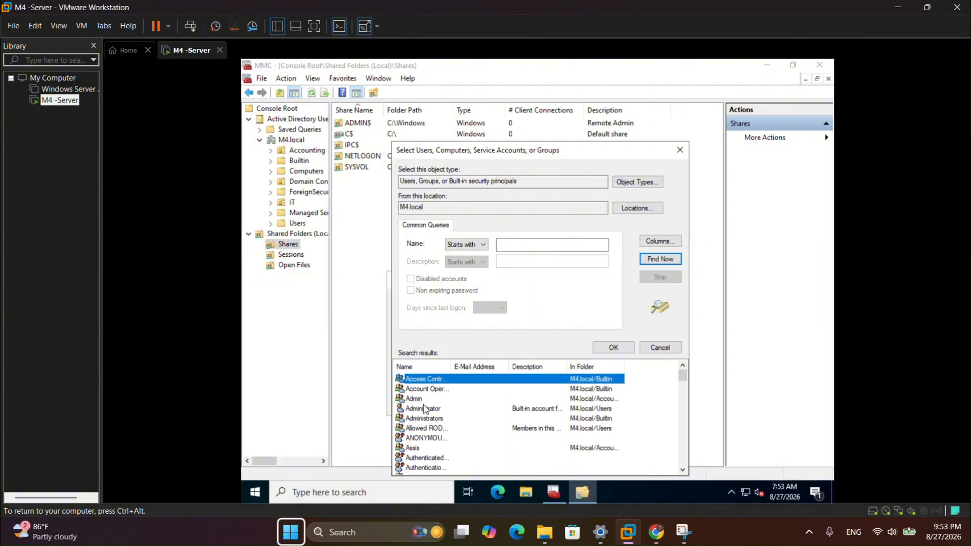
- Add the Admin group with Full Control allowed and confirm the share permissions
left_click(425, 400)
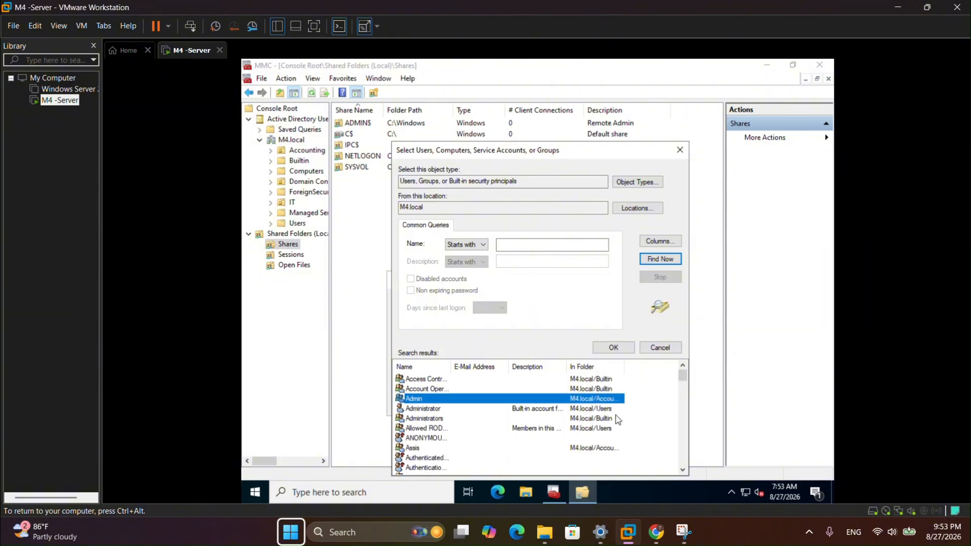
left_click(613, 348)
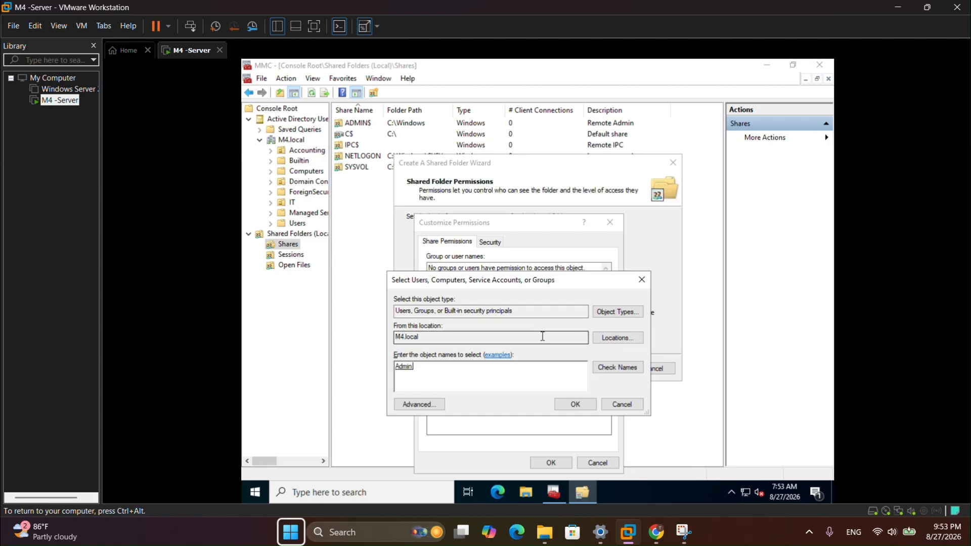
left_click(575, 404)
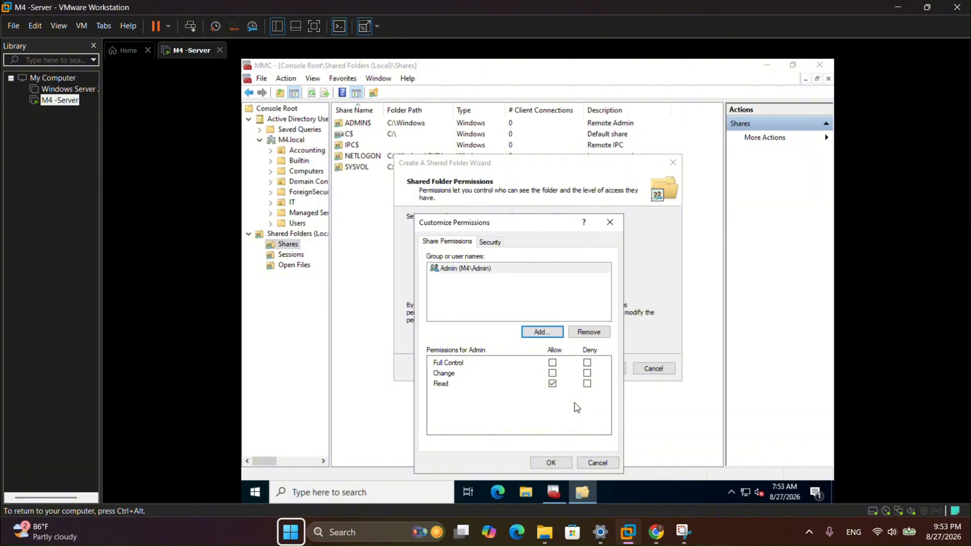
left_click(552, 362)
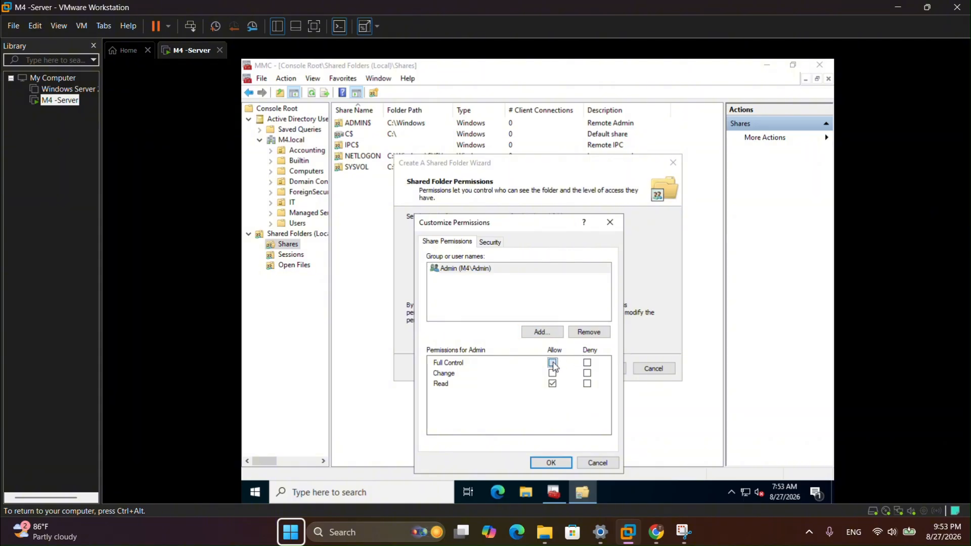
left_click(559, 462)
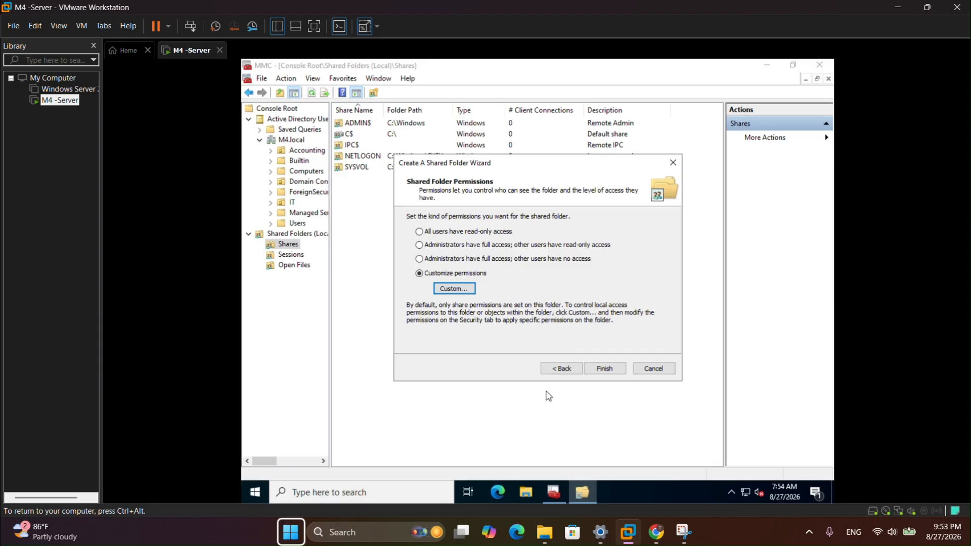
- Add the Assis group from M4.local to the share permissions, keeping only Read allowed
left_click(469, 292)
left_click(541, 334)
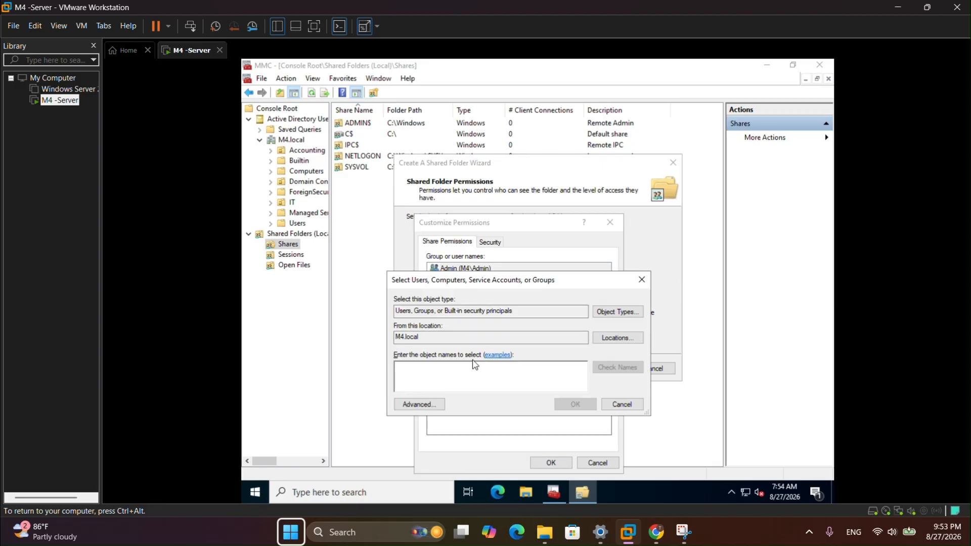
left_click(415, 404)
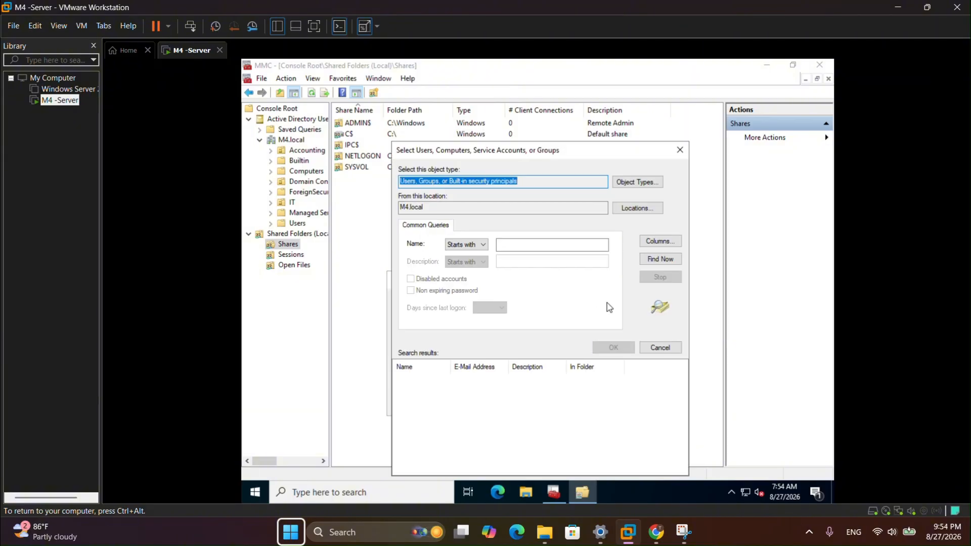
left_click(660, 259)
left_click(455, 447)
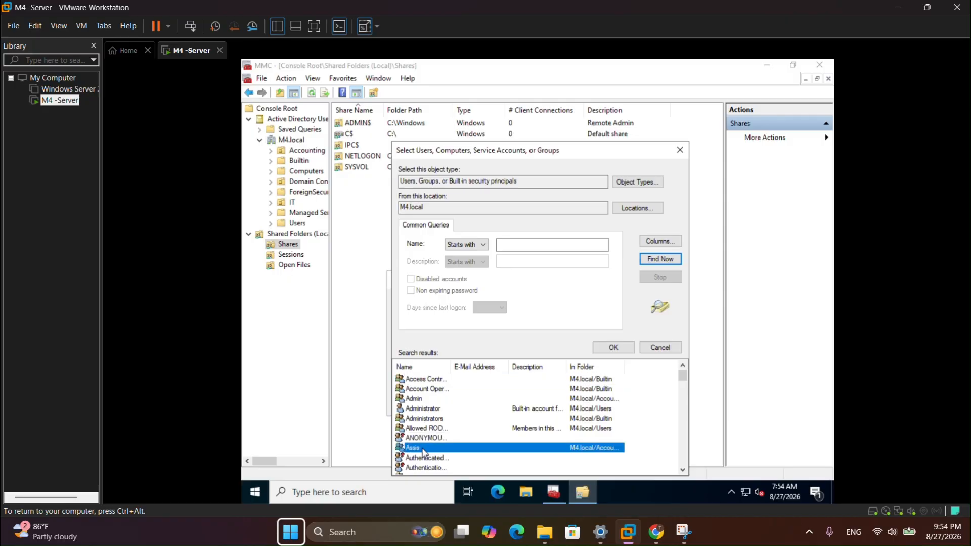
left_click(617, 346)
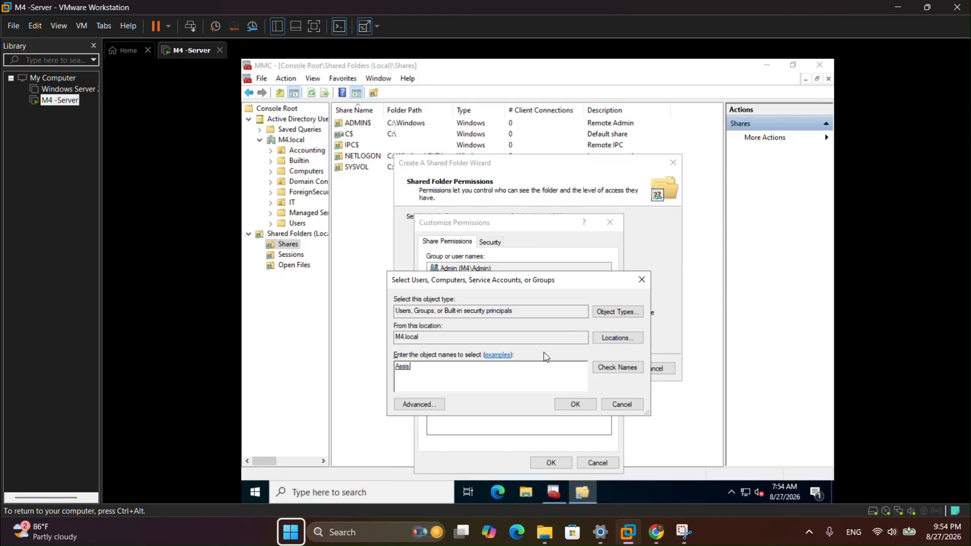
left_click(574, 405)
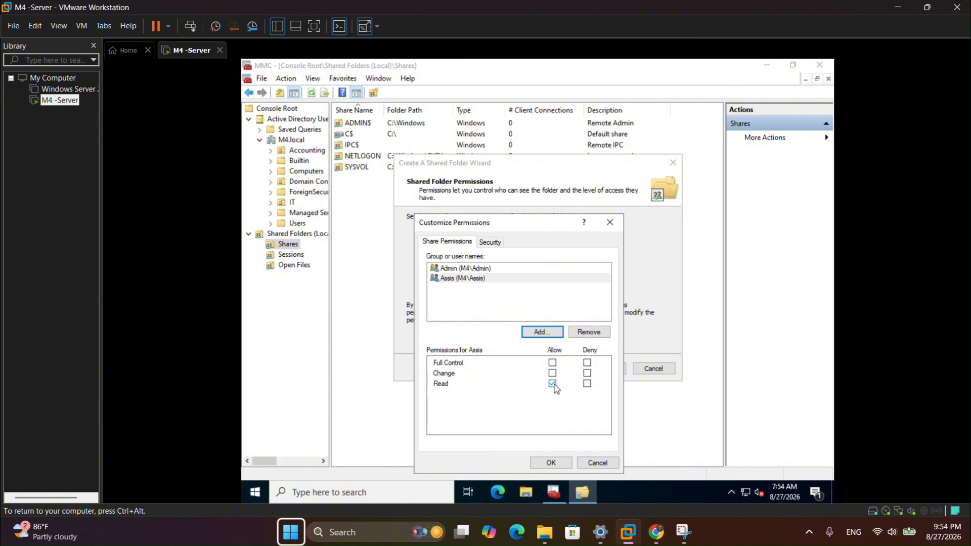
left_click(564, 462)
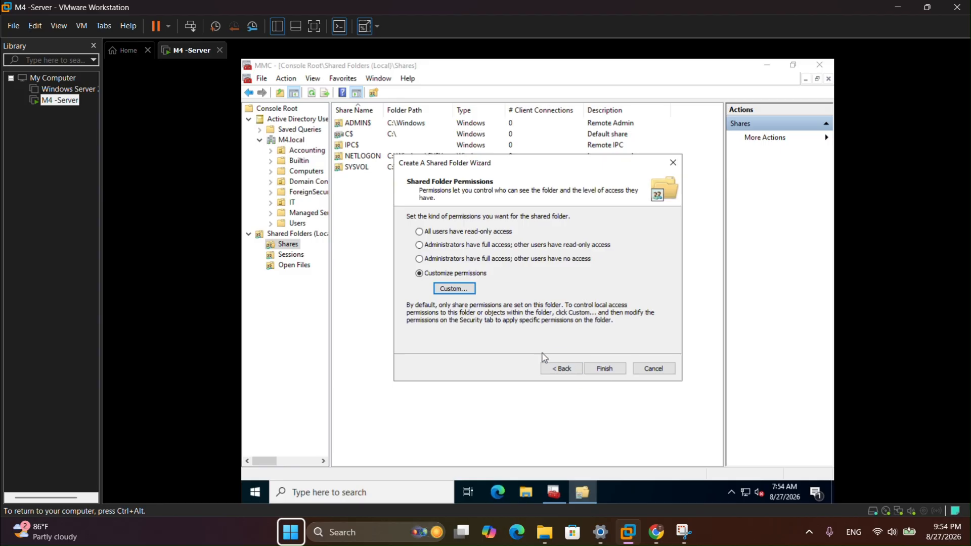
- Verify Admin has Full Control and Assis only Read, then finish creating the MyMMC share
left_click(462, 291)
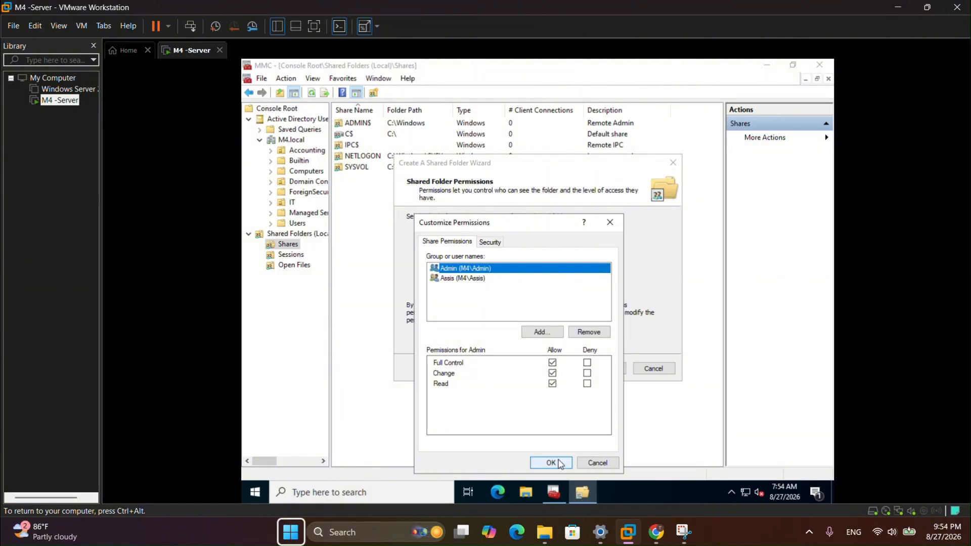
left_click(487, 289)
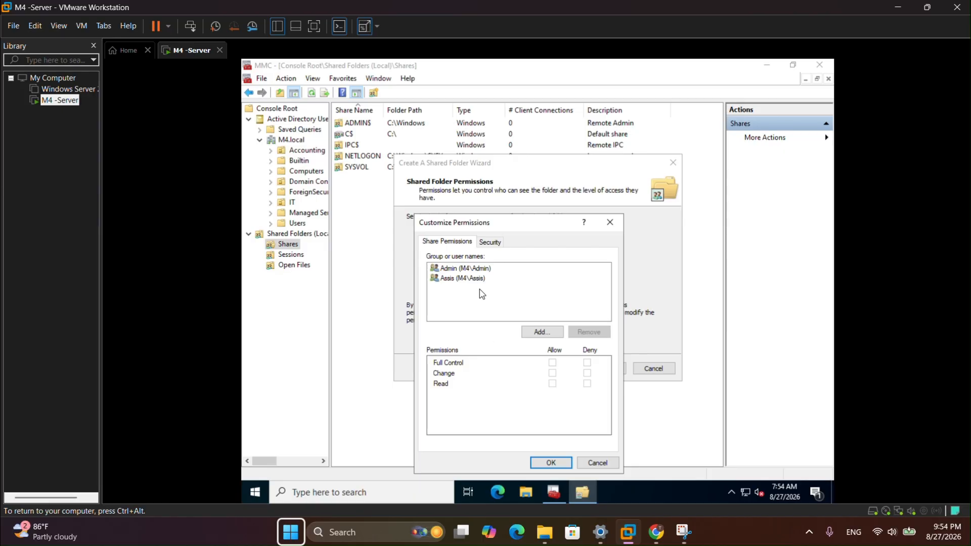
left_click(476, 279)
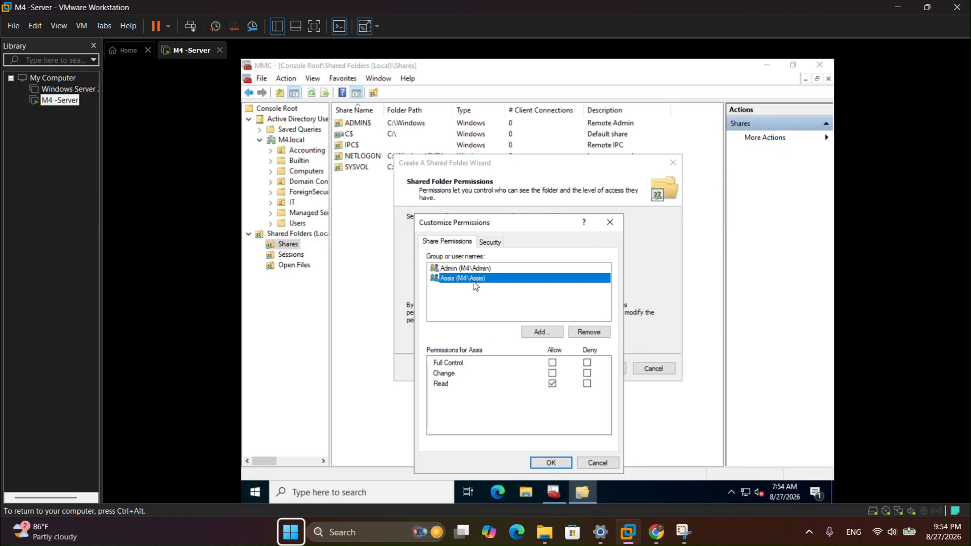
left_click(552, 463)
left_click(605, 369)
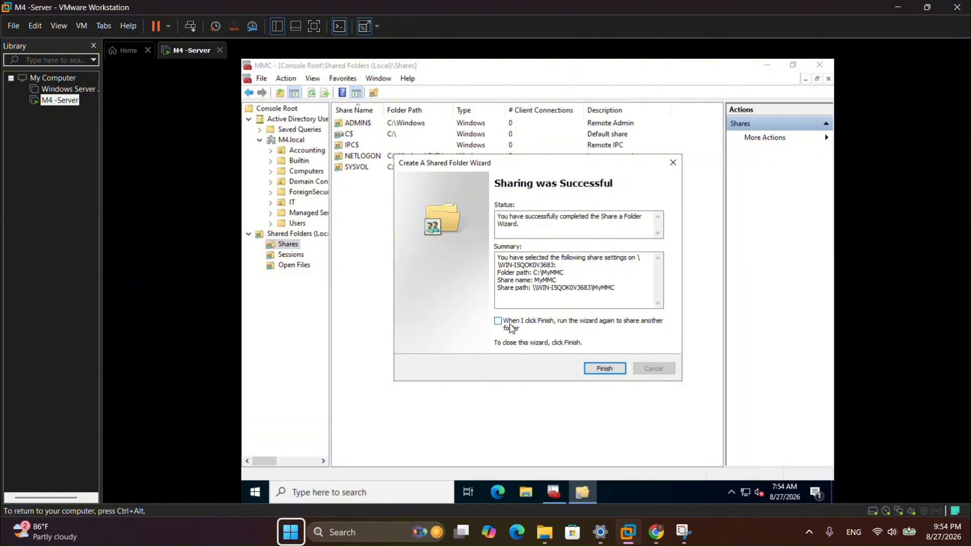
- Close the wizard, maximize the console, collapse Shared Folders, and display Accounting's Staff unit
left_click(595, 369)
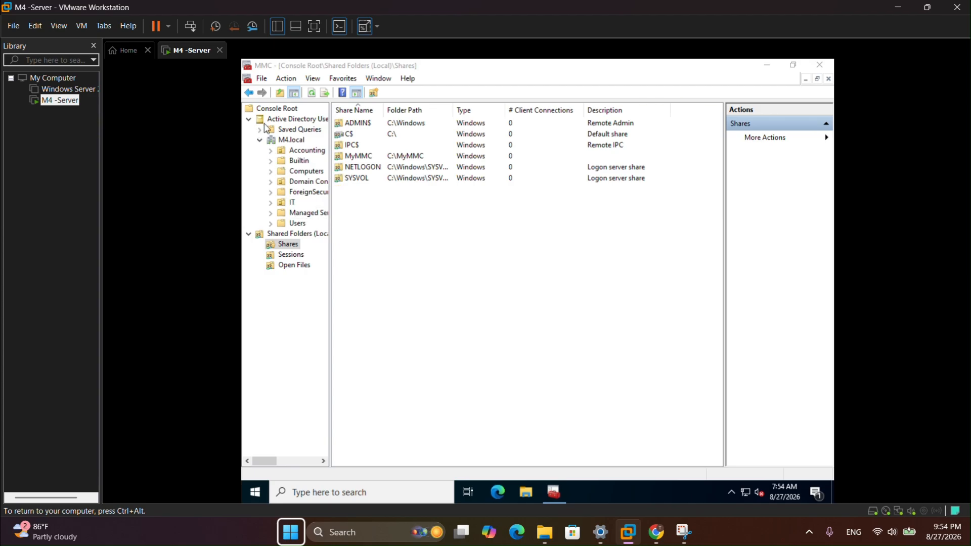
left_click_drag(744, 67, 715, 104)
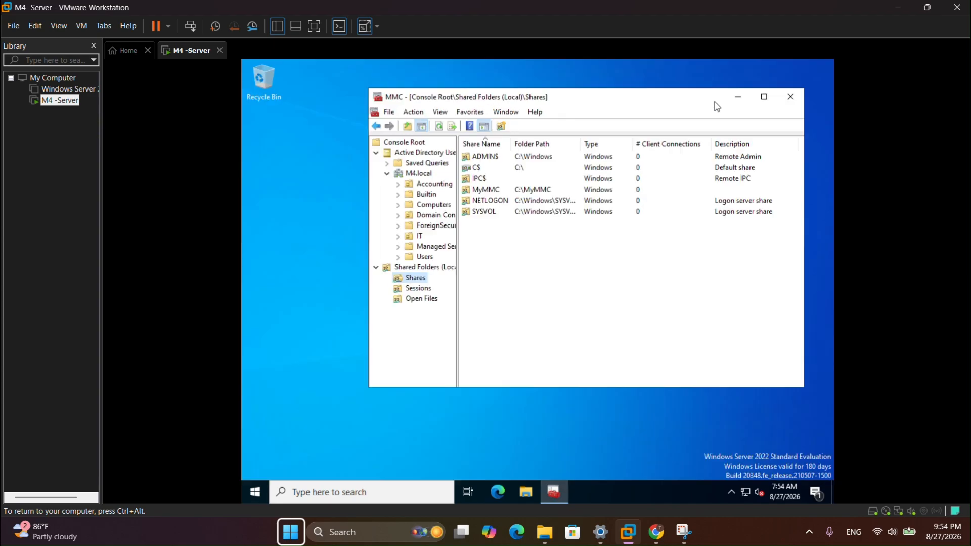
left_click(764, 99)
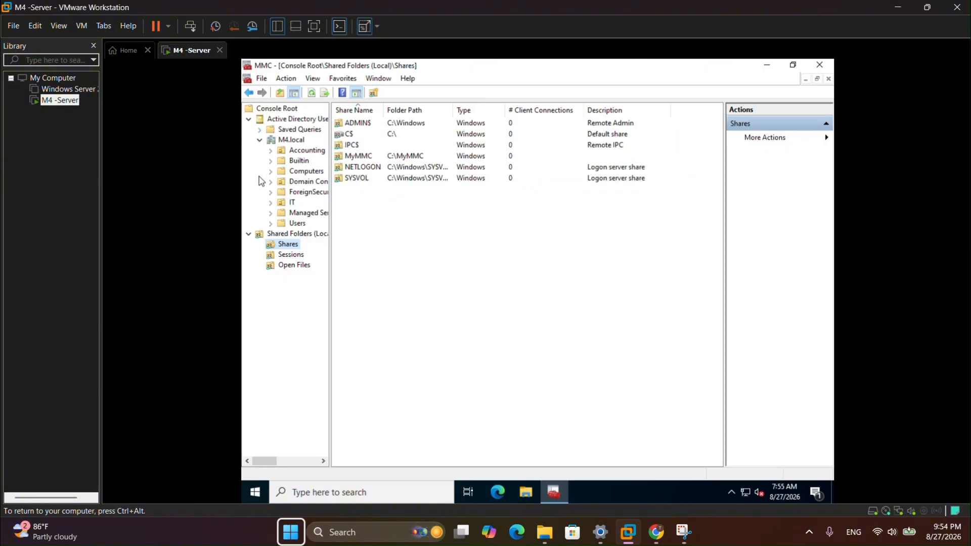
left_click(249, 234)
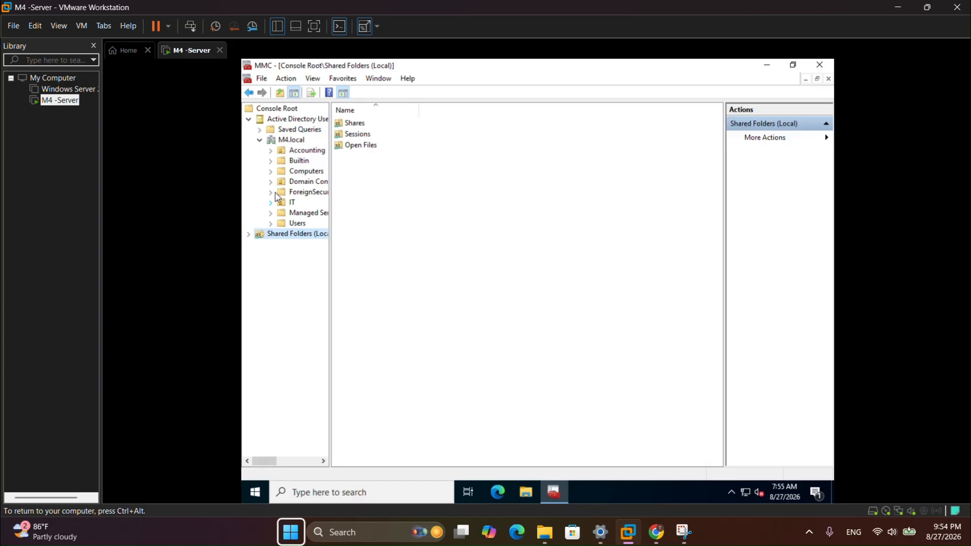
left_click(270, 150)
left_click(305, 172)
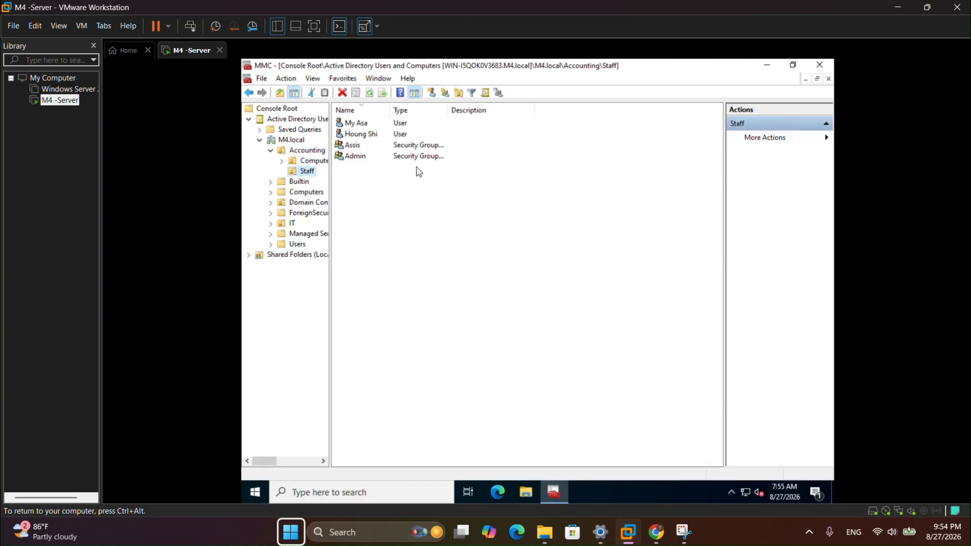